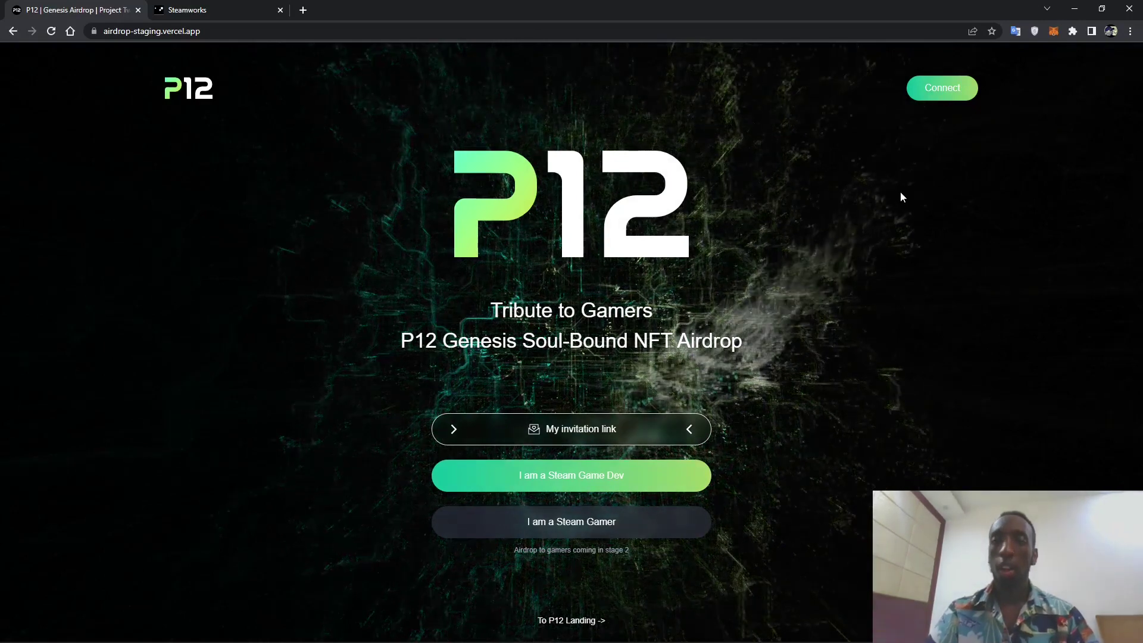
Connect the last MetaMask account in the list to the P12 airdrop site
{"action": "left_click", "coordinate": [943, 91]}
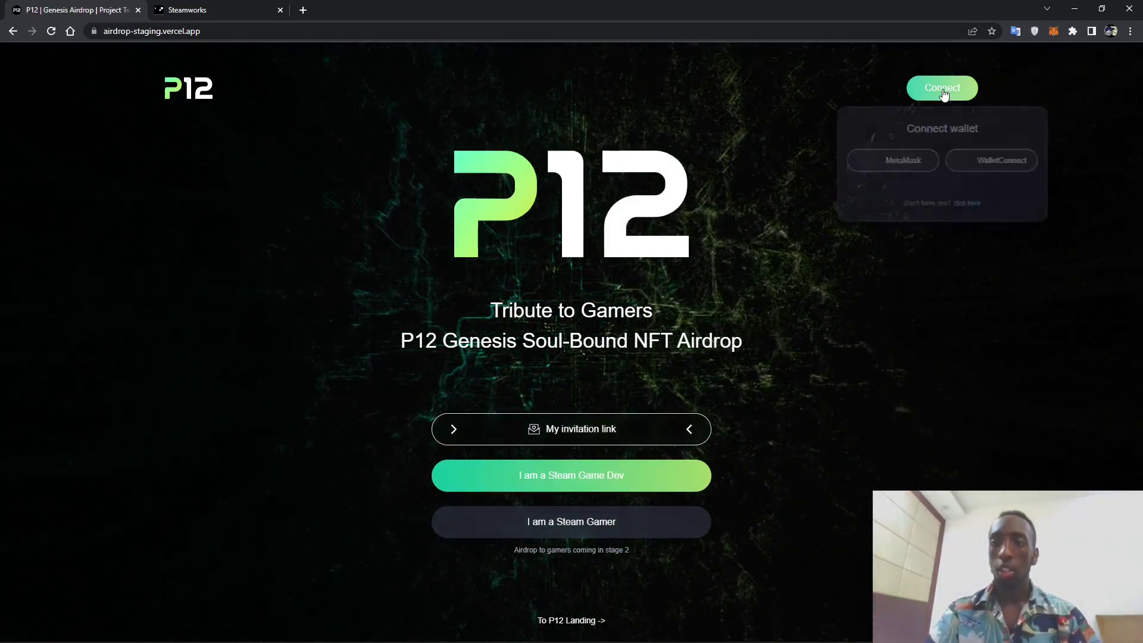
{"action": "left_click", "coordinate": [887, 171]}
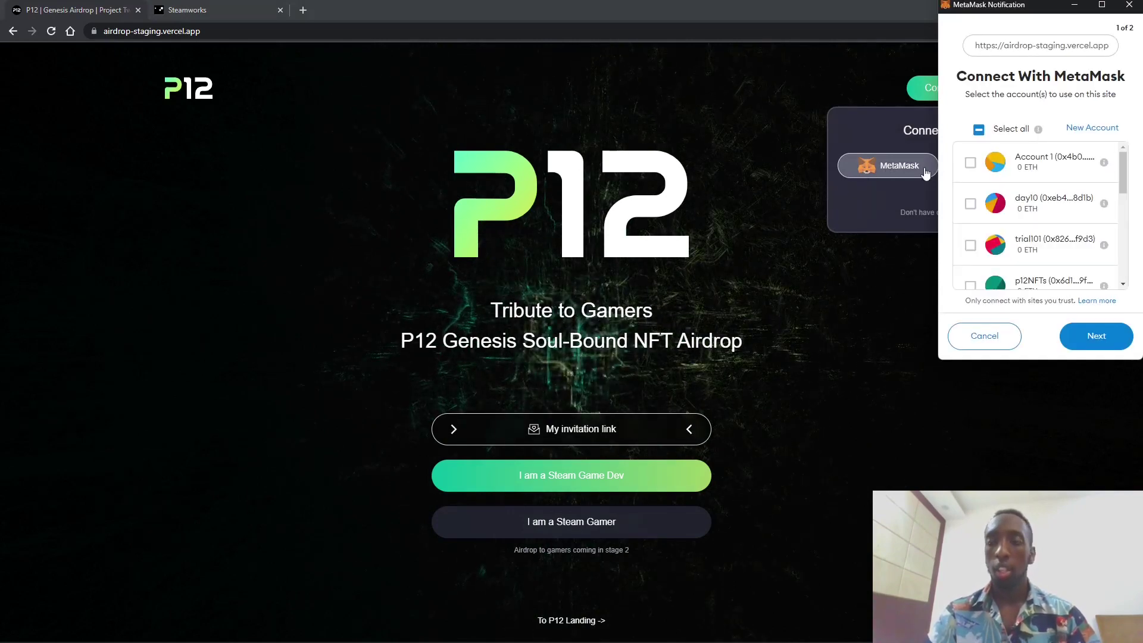
{"action": "scroll", "coordinate": [1006, 221], "scroll_direction": "down", "scroll_amount": 3}
{"action": "left_click", "coordinate": [1000, 232]}
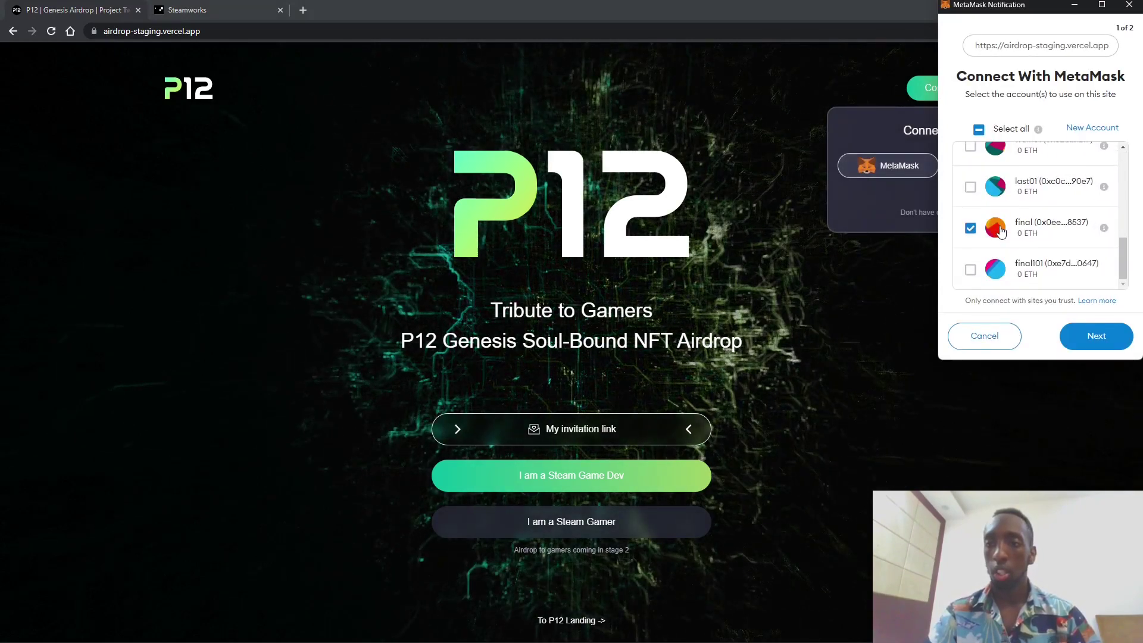
{"action": "left_click", "coordinate": [1000, 232]}
{"action": "scroll", "coordinate": [1005, 250], "scroll_direction": "up", "scroll_amount": 2}
{"action": "scroll", "coordinate": [1011, 268], "scroll_direction": "down", "scroll_amount": 2}
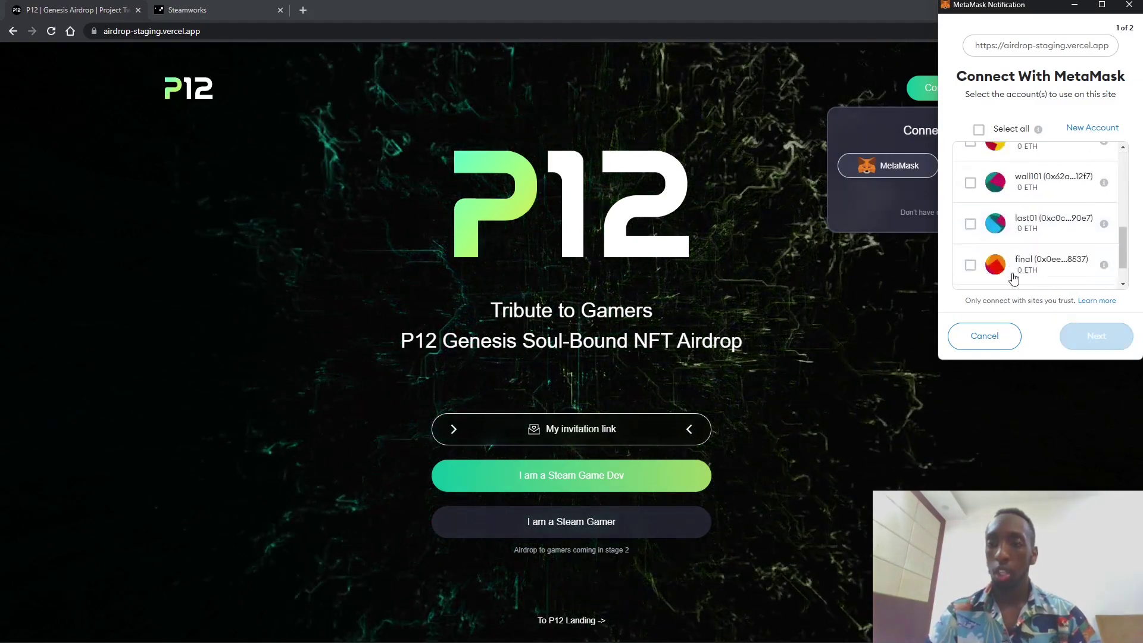
{"action": "scroll", "coordinate": [1014, 278], "scroll_direction": "down", "scroll_amount": 1}
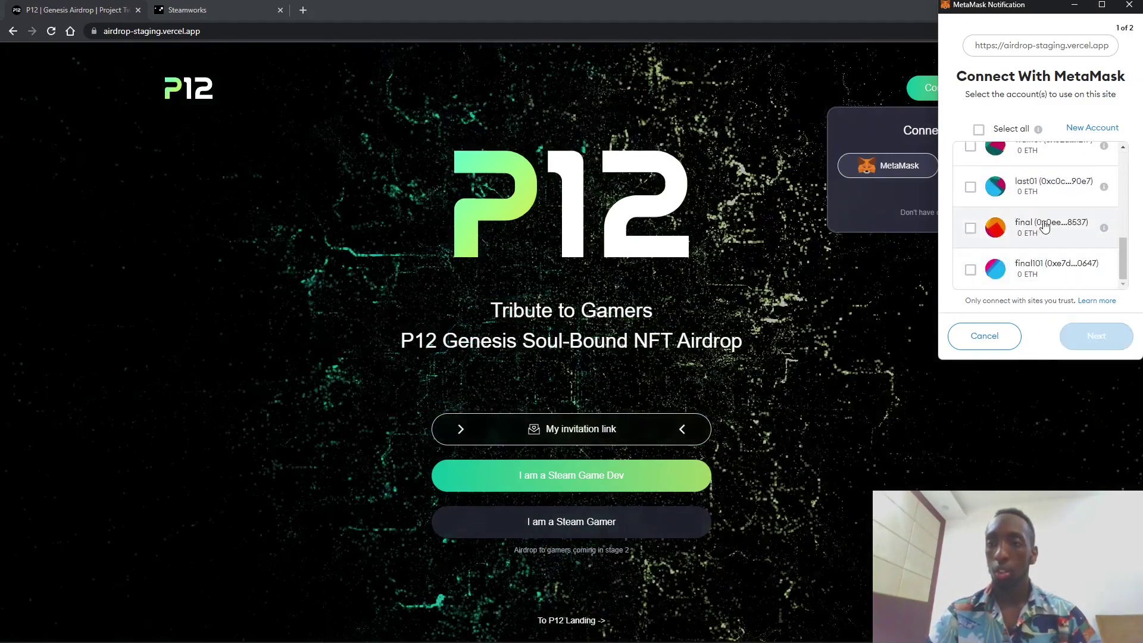
{"action": "left_click", "coordinate": [970, 271]}
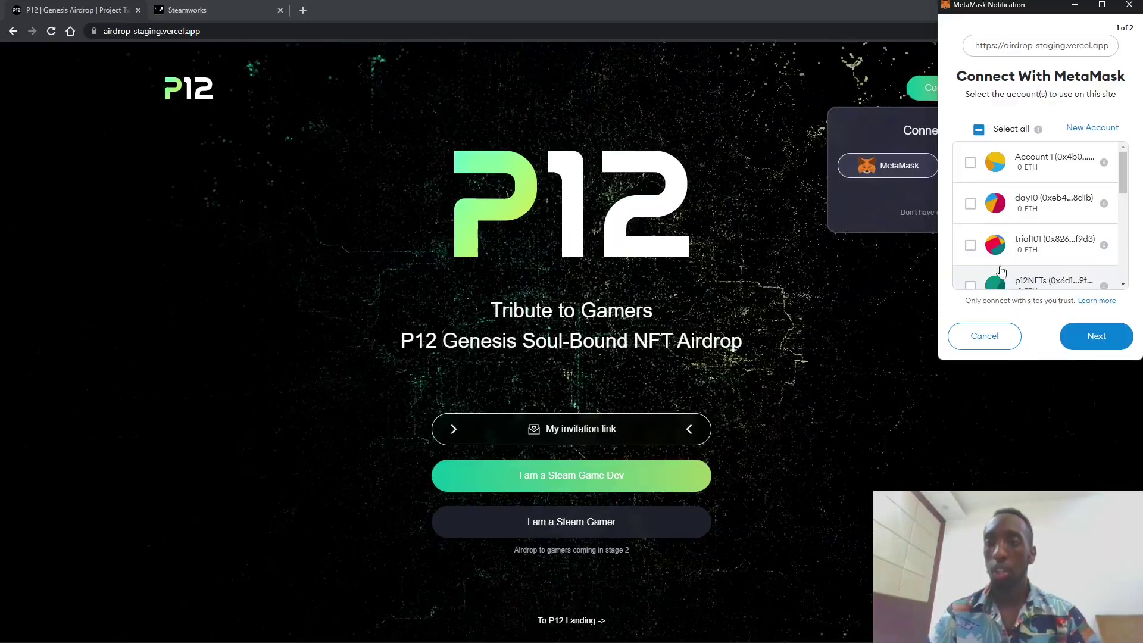
{"action": "left_click", "coordinate": [1095, 337]}
{"action": "left_click", "coordinate": [1098, 336]}
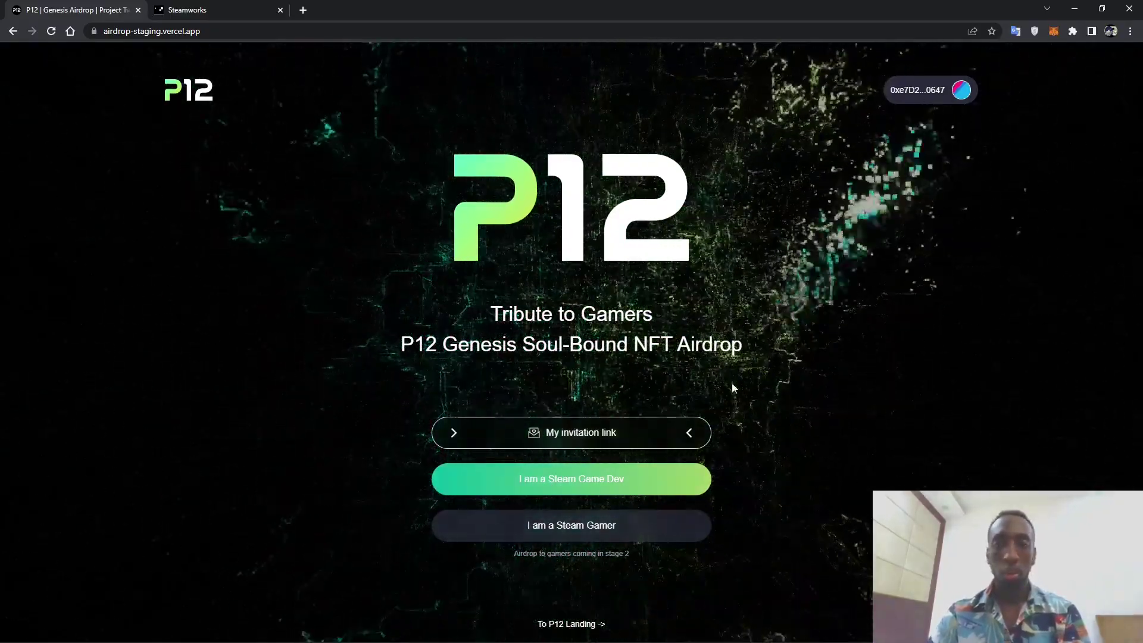
Enter the Steam Game Dev section, check My P12 tokens, then go back to Verify my Steam games
{"action": "left_click", "coordinate": [555, 479]}
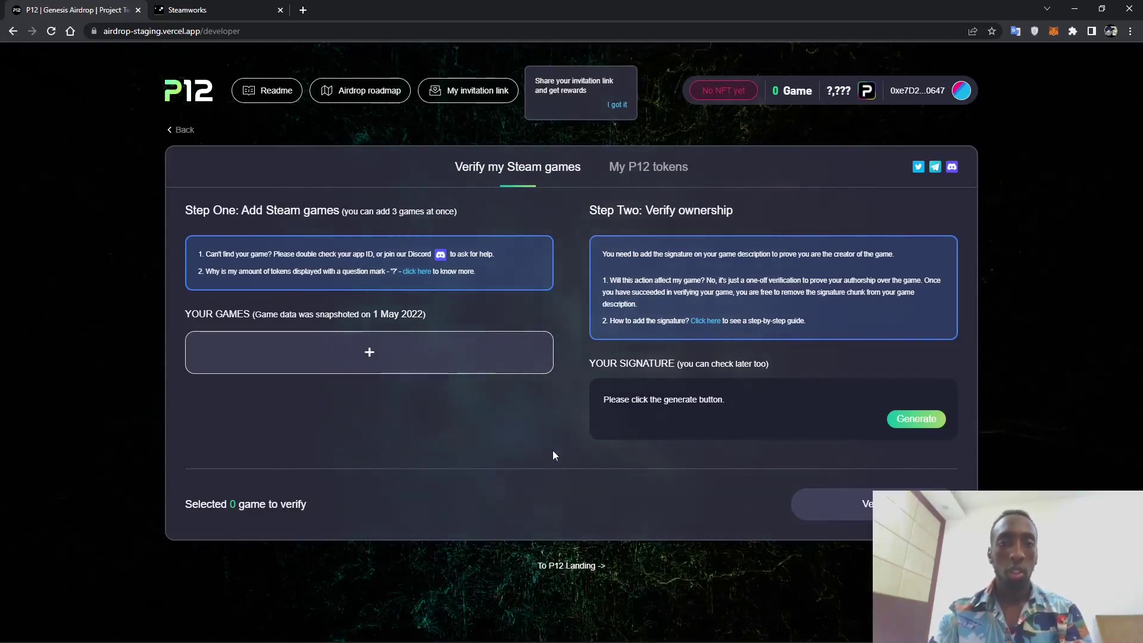
{"action": "left_click", "coordinate": [651, 171]}
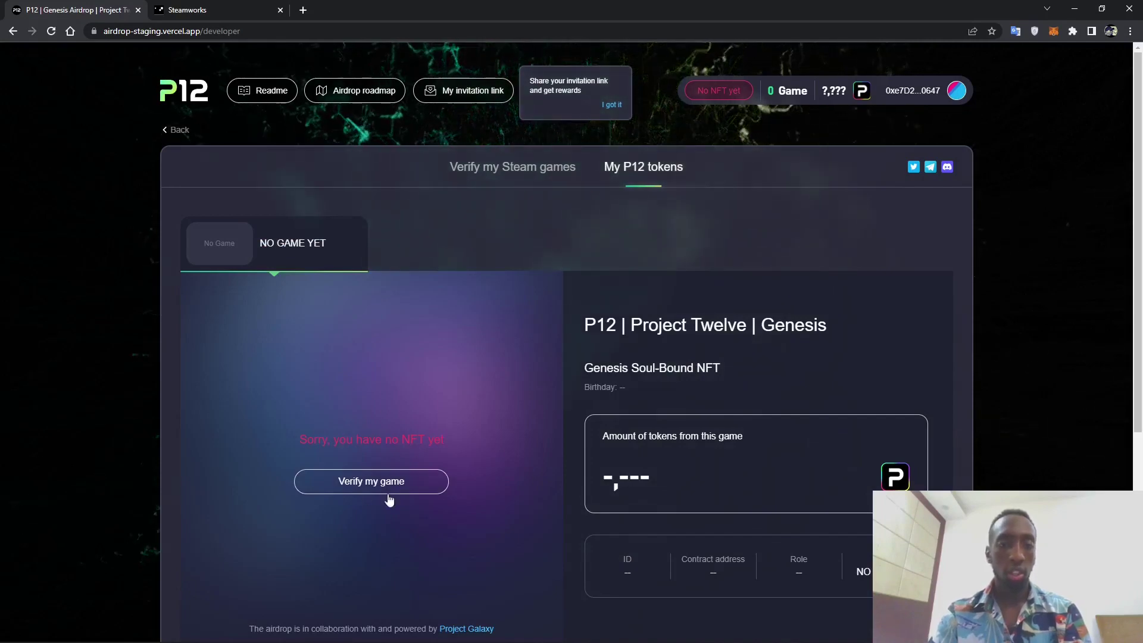
{"action": "left_click", "coordinate": [516, 170]}
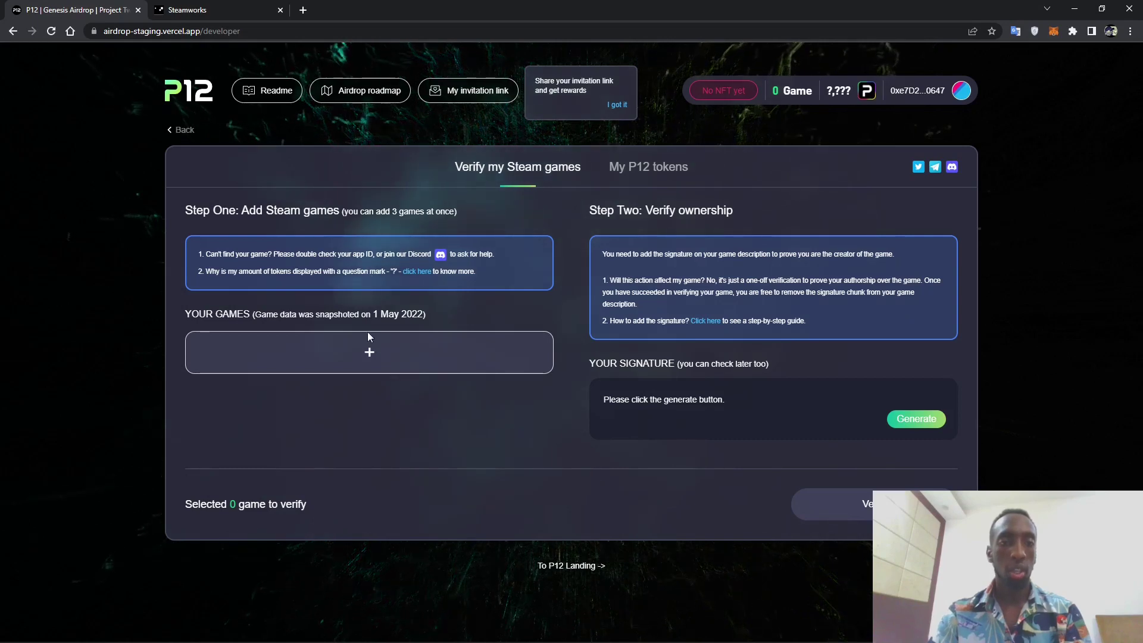
Add an empty App ID entry row, then switch over to Steamworks
{"action": "left_click", "coordinate": [369, 356]}
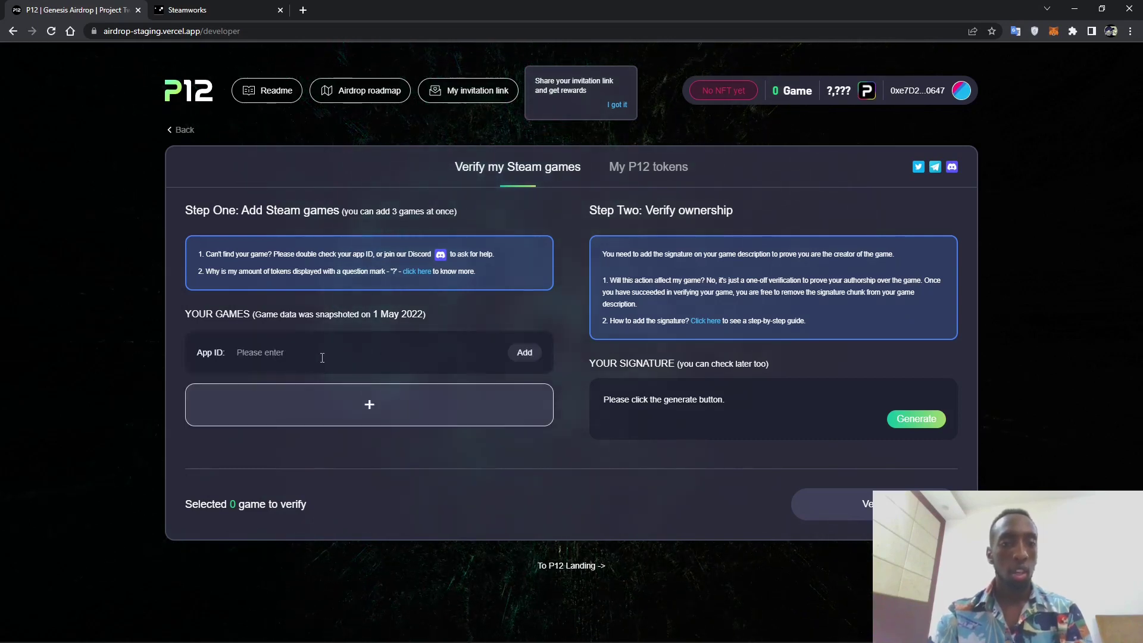
{"action": "left_click", "coordinate": [290, 357]}
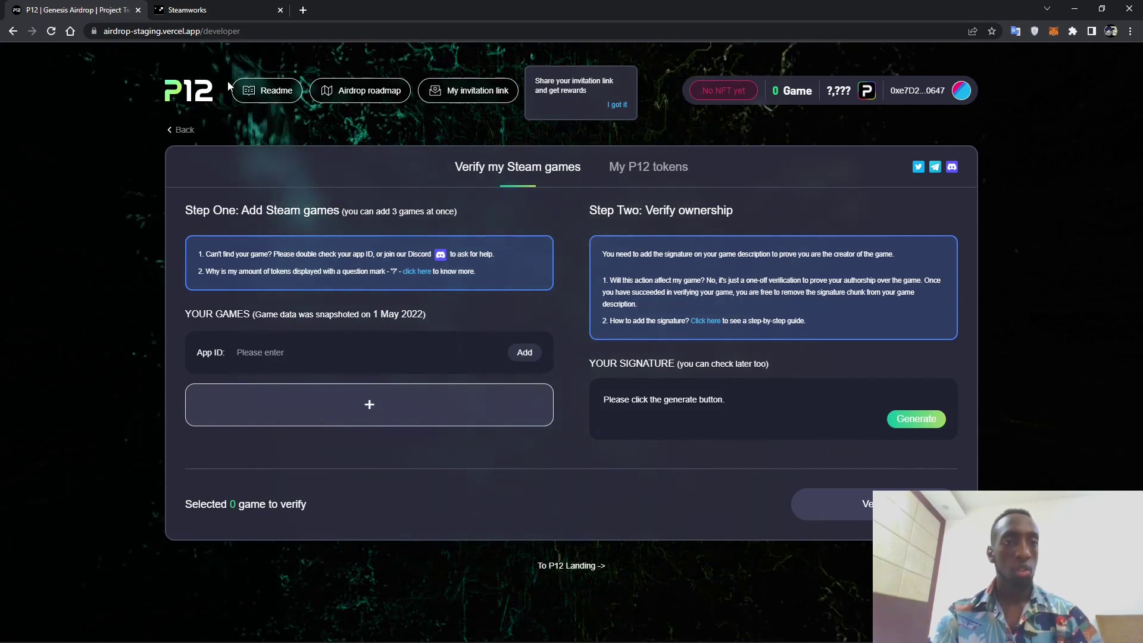
{"action": "left_click", "coordinate": [202, 5]}
Open the spider space app from the Steamworks dashboard, copy ID 1956650, and return to P12
{"action": "mouse_move", "coordinate": [284, 90]}
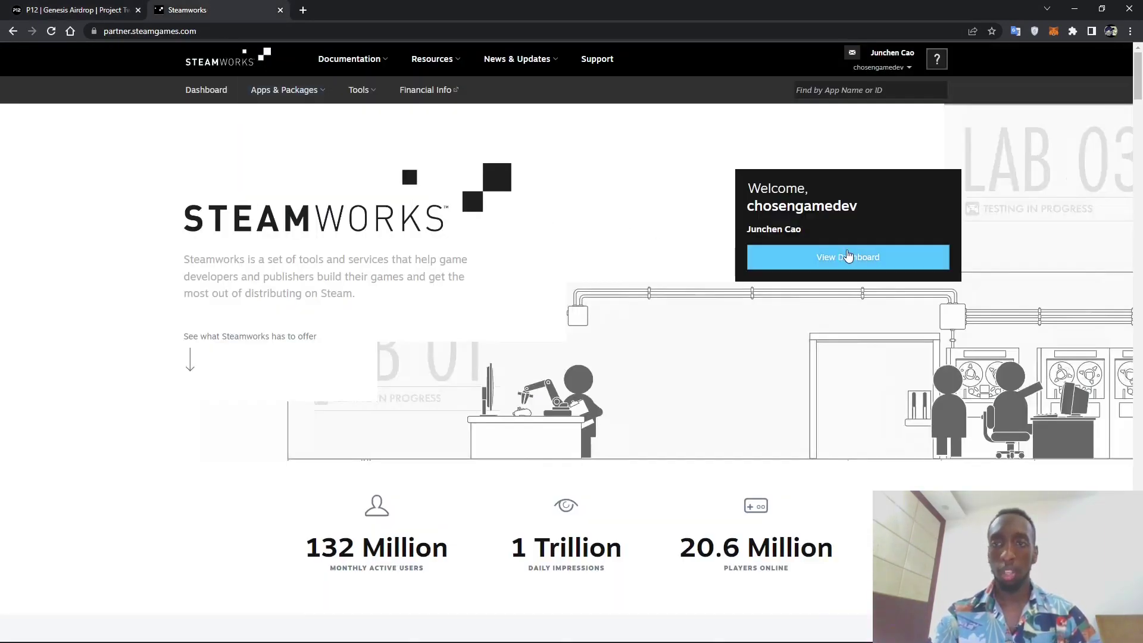
{"action": "left_click", "coordinate": [804, 260]}
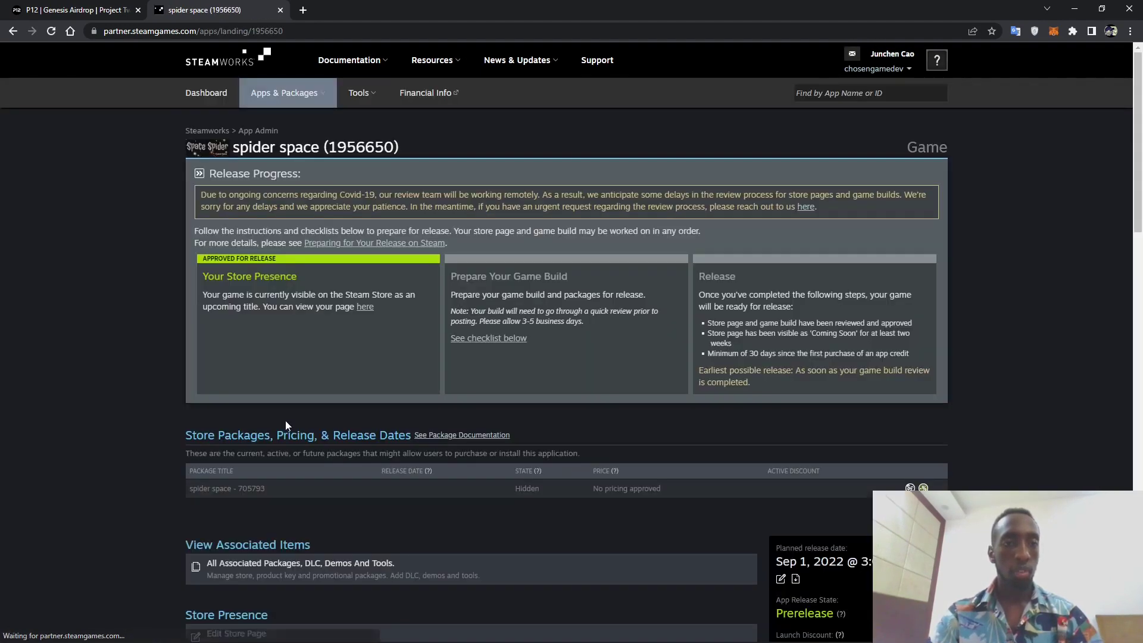
{"action": "scroll", "coordinate": [413, 360], "scroll_direction": "down", "scroll_amount": 1}
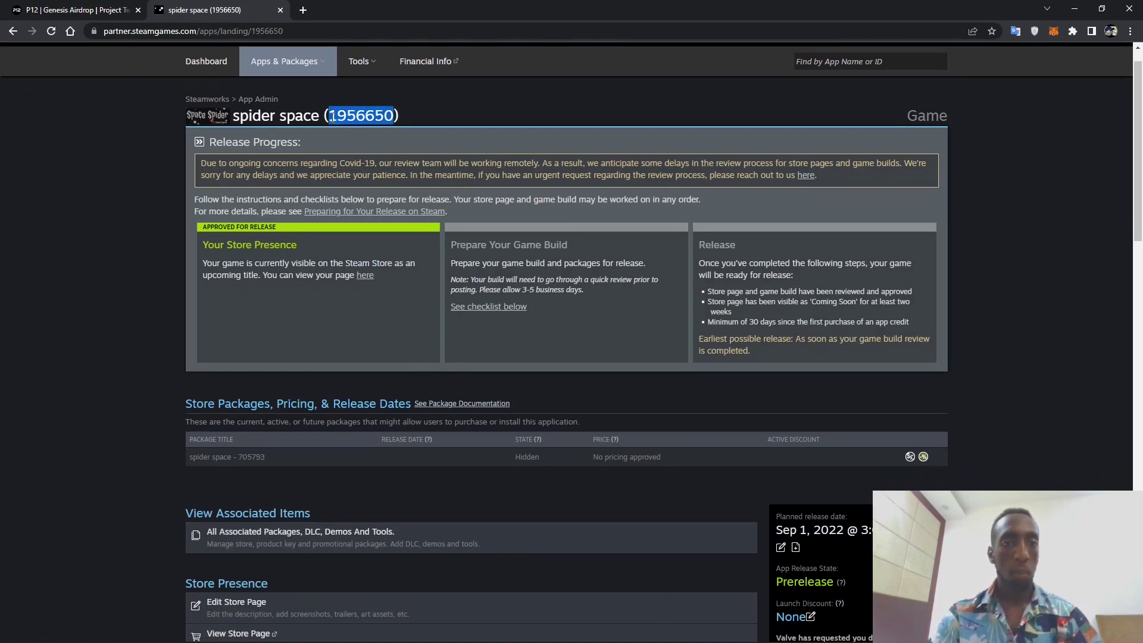
{"action": "left_click", "coordinate": [77, 10]}
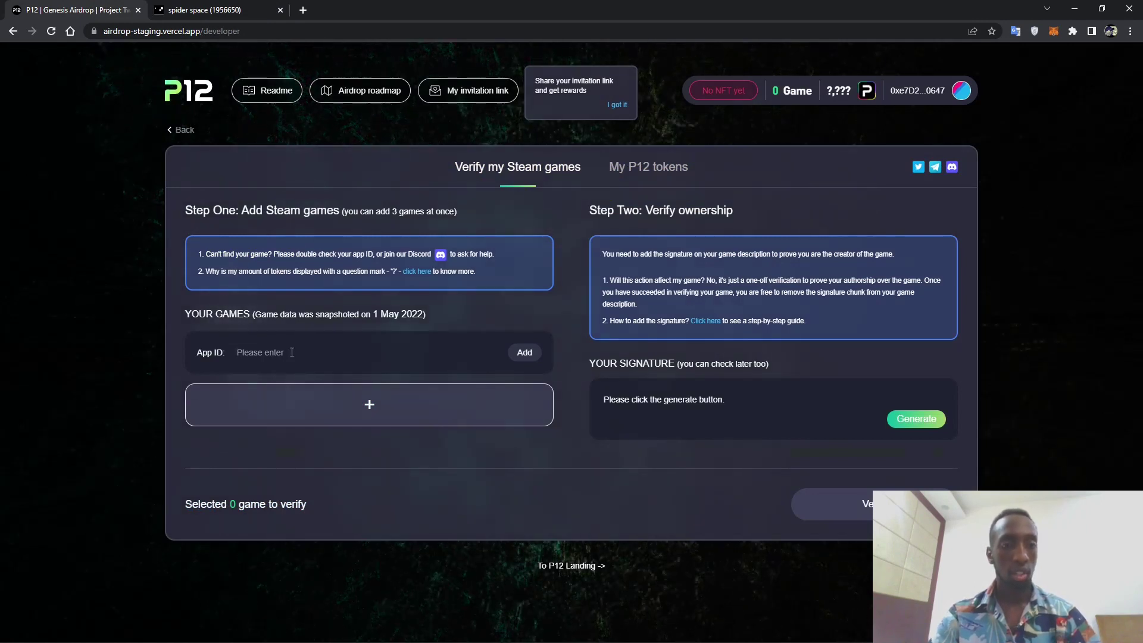
Add space spider (1956650), sign its ownership signature in MetaMask, and copy the signature
{"action": "left_click", "coordinate": [523, 353]}
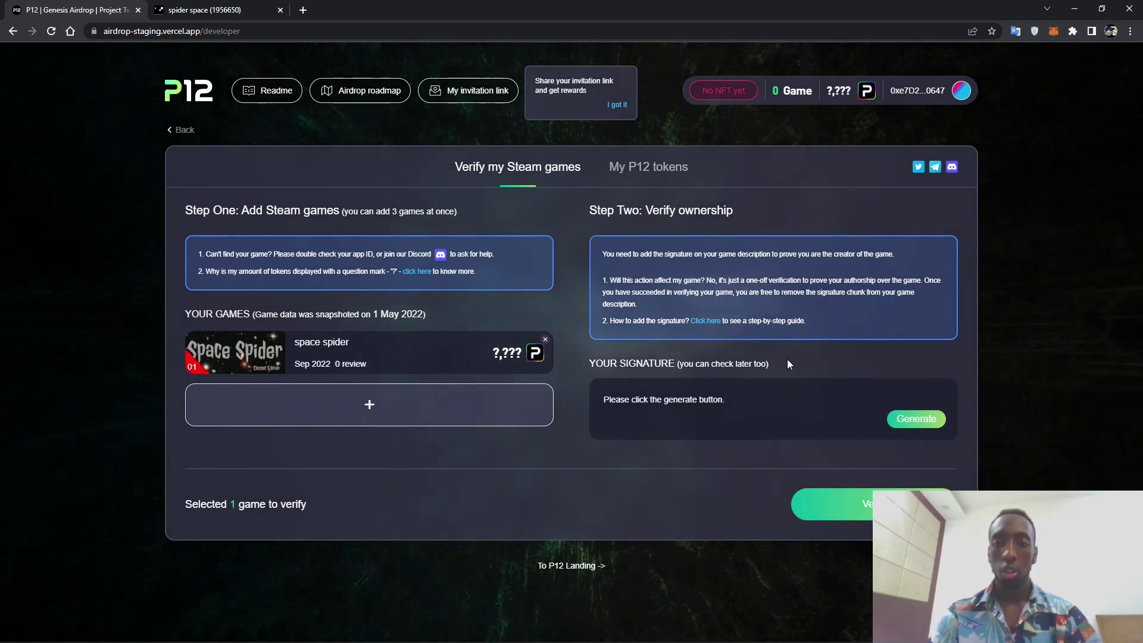
{"action": "left_click", "coordinate": [916, 421]}
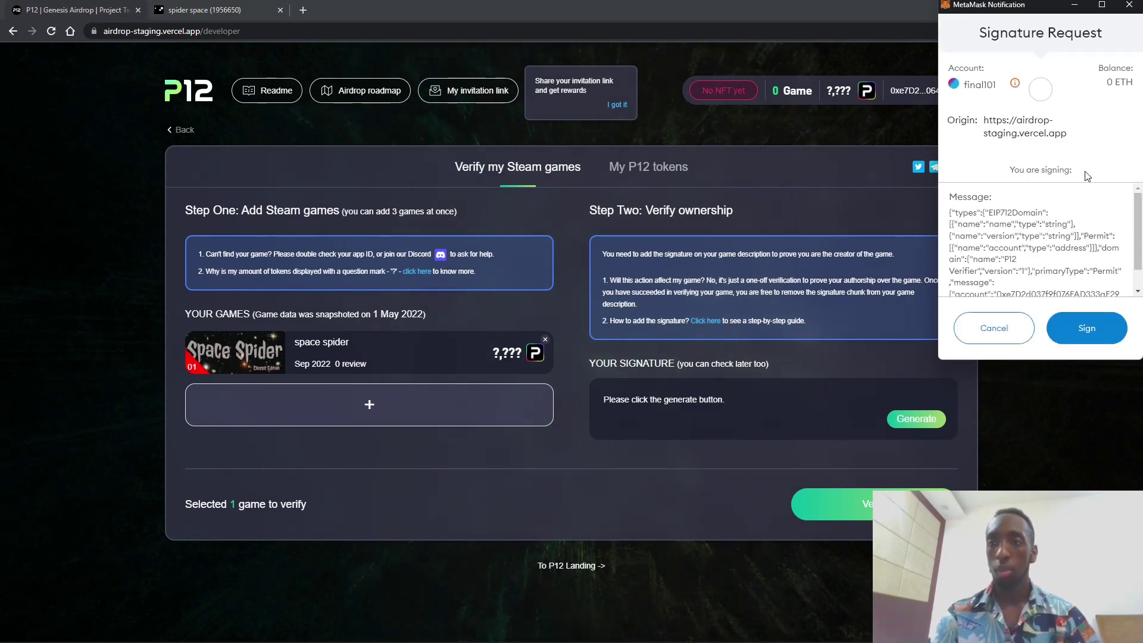
{"action": "left_click", "coordinate": [1086, 329]}
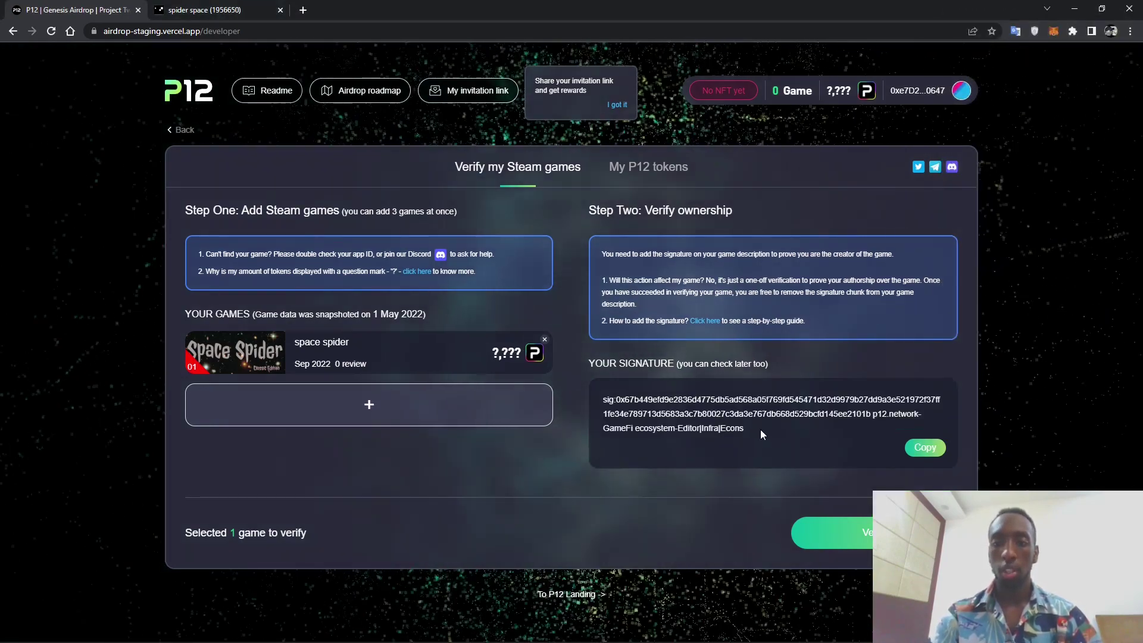
{"action": "left_click", "coordinate": [930, 452]}
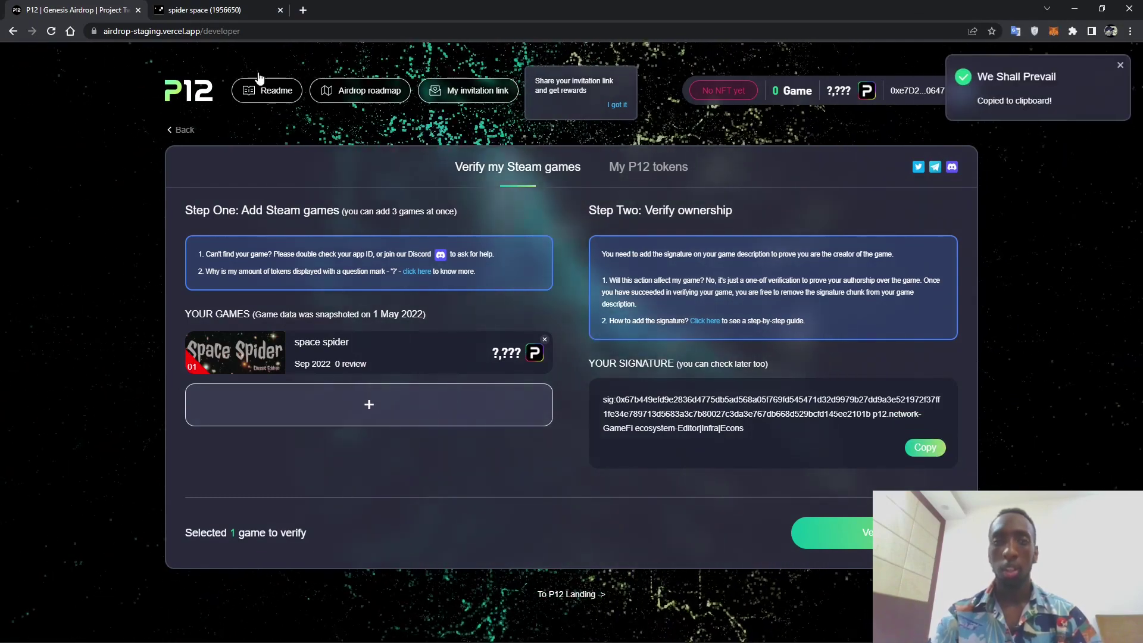
Paste the P12 signature on a new line in space spider's About This Game text and save
{"action": "left_click", "coordinate": [164, 7]}
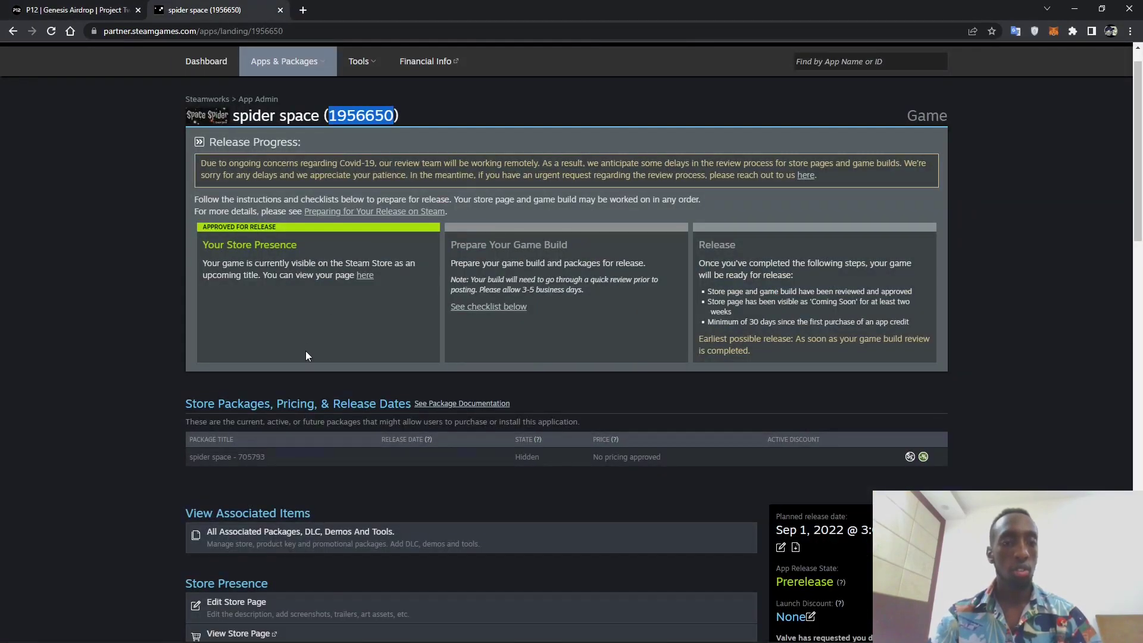
{"action": "scroll", "coordinate": [305, 355], "scroll_direction": "down", "scroll_amount": 3}
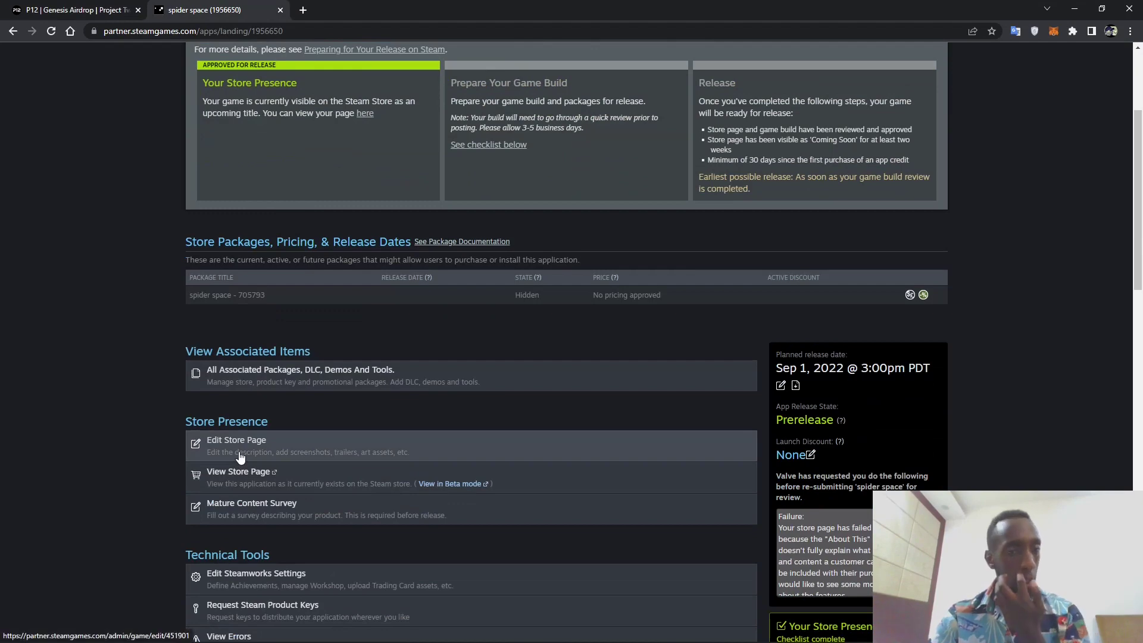
{"action": "left_click", "coordinate": [241, 458]}
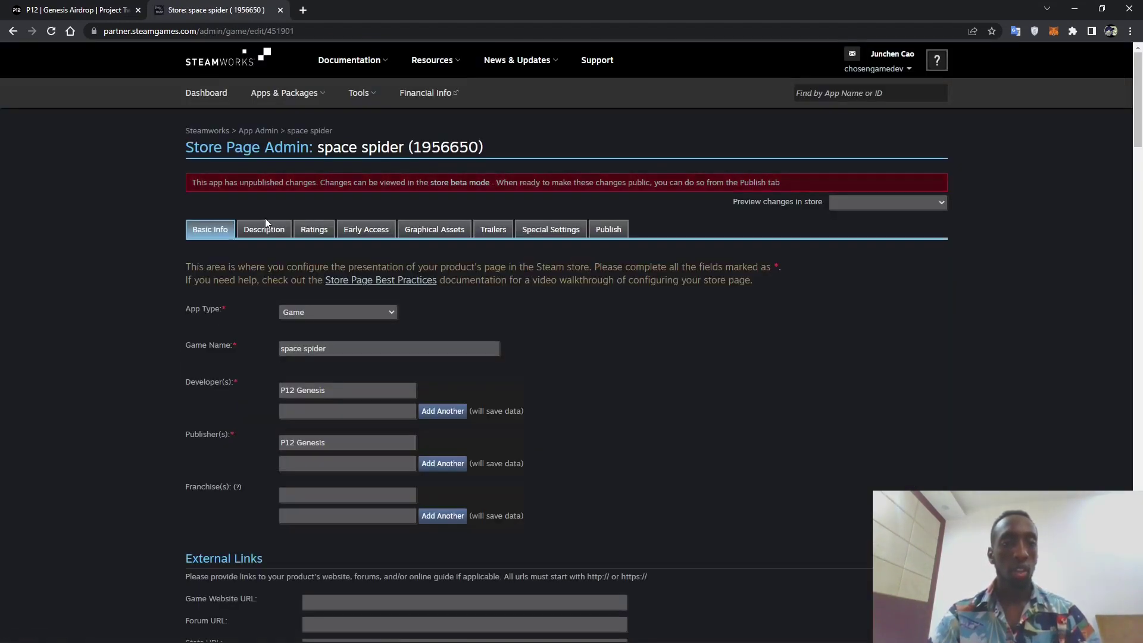
{"action": "left_click", "coordinate": [265, 231]}
{"action": "scroll", "coordinate": [359, 390], "scroll_direction": "down", "scroll_amount": 3}
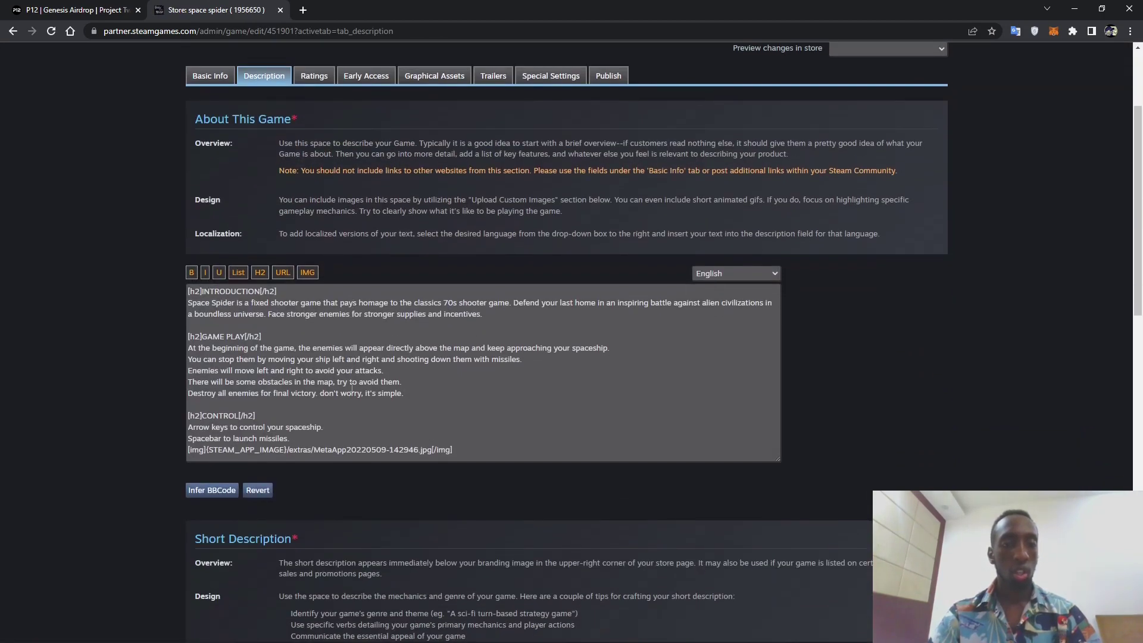
{"action": "left_click", "coordinate": [465, 449]}
{"action": "key", "text": "Return"}
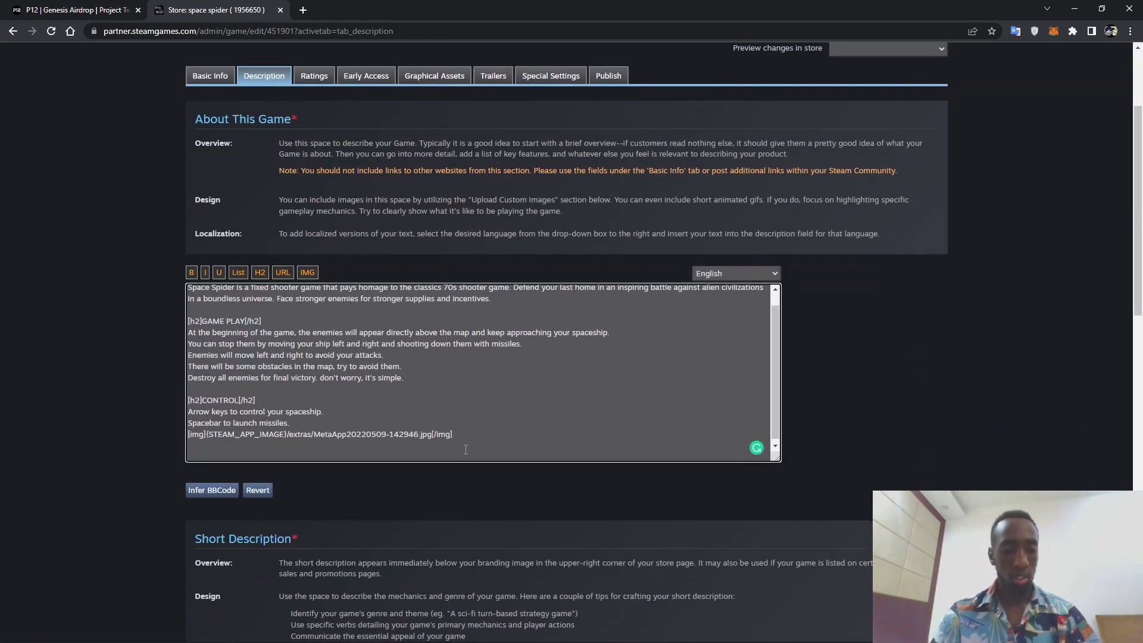
{"action": "key", "text": "ctrl+v"}
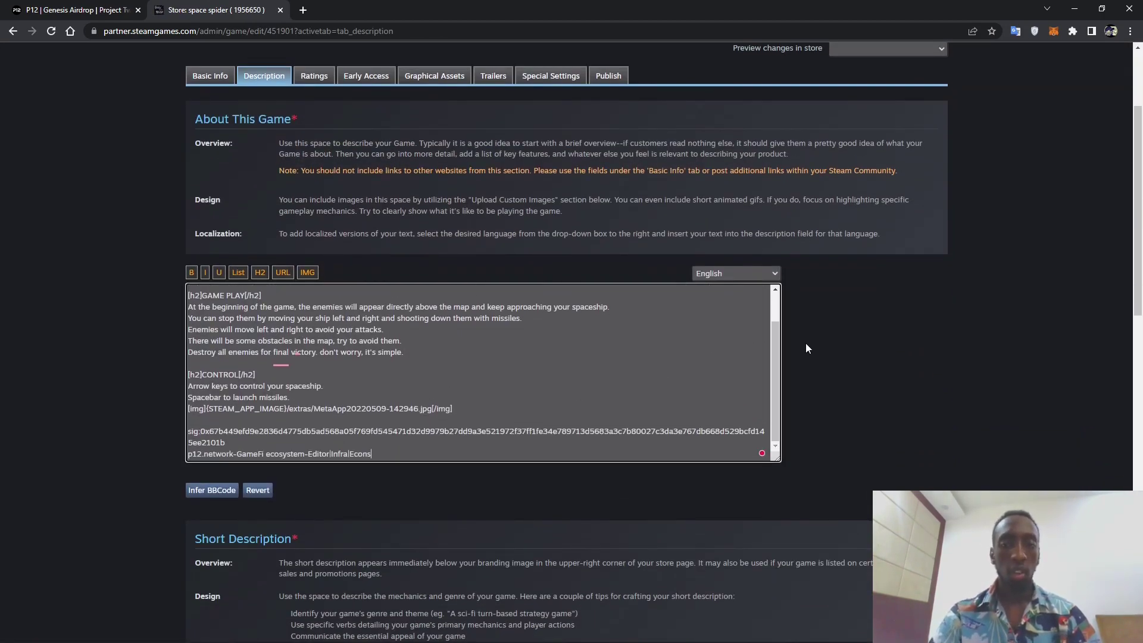
{"action": "scroll", "coordinate": [807, 345], "scroll_direction": "down", "scroll_amount": 13}
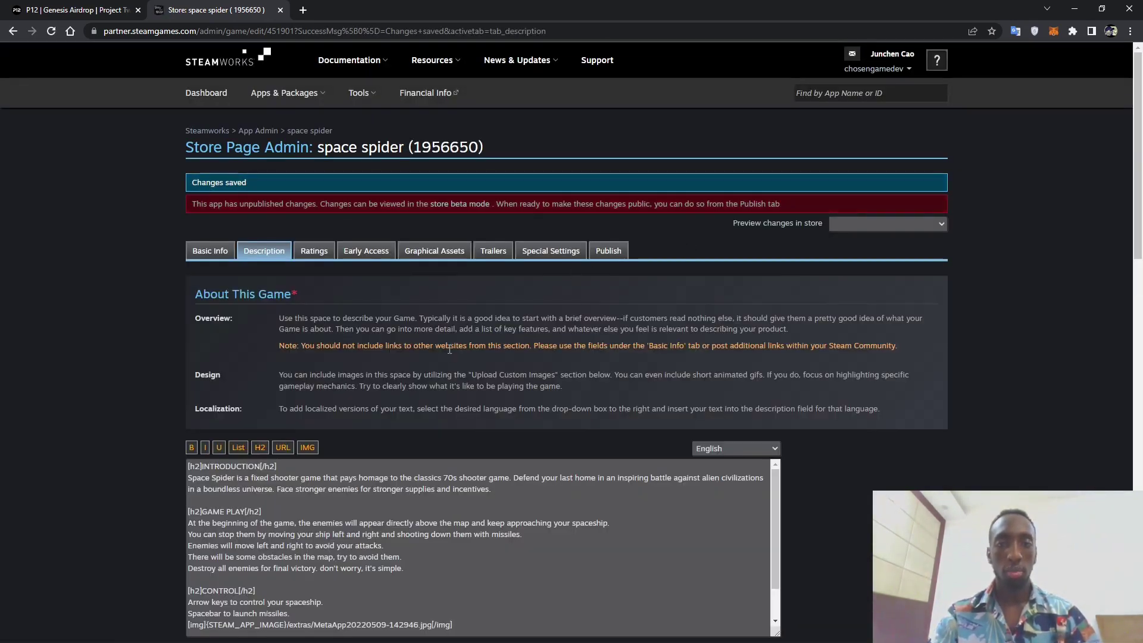
{"action": "scroll", "coordinate": [449, 350], "scroll_direction": "down", "scroll_amount": 2}
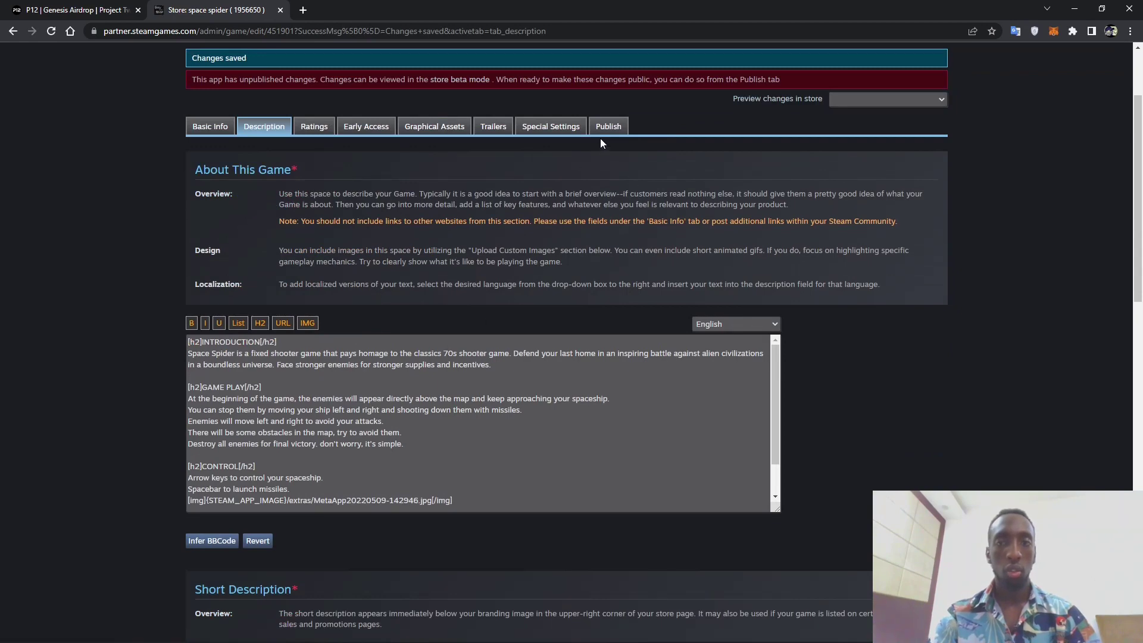
Publish space spider's store page to the public and return to the P12 verification page
{"action": "left_click", "coordinate": [610, 128]}
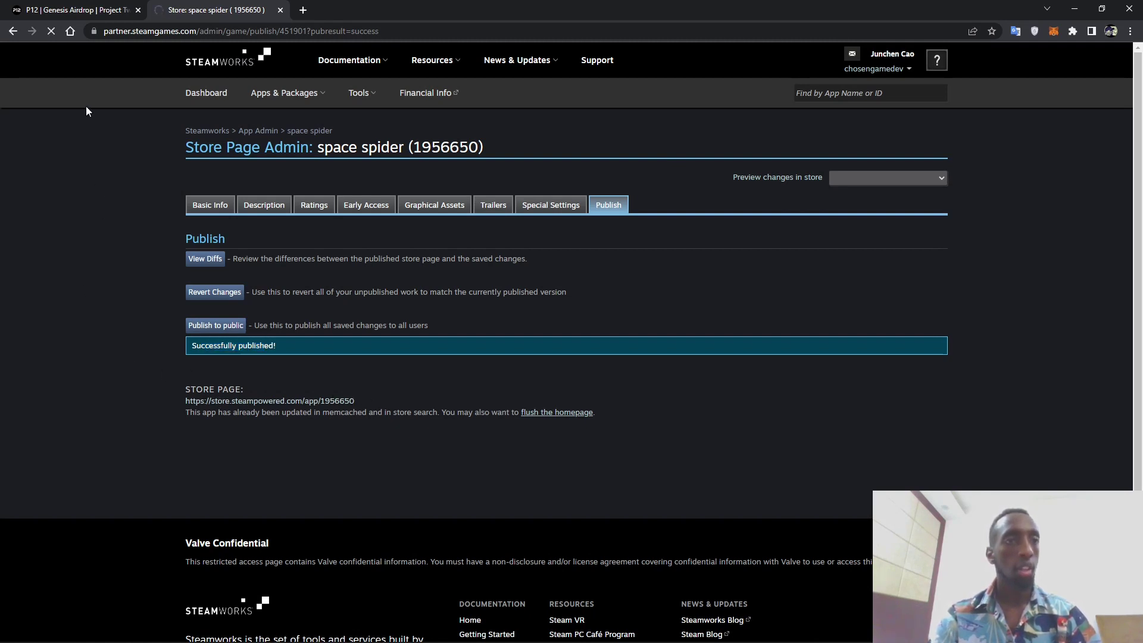
{"action": "left_click", "coordinate": [87, 7]}
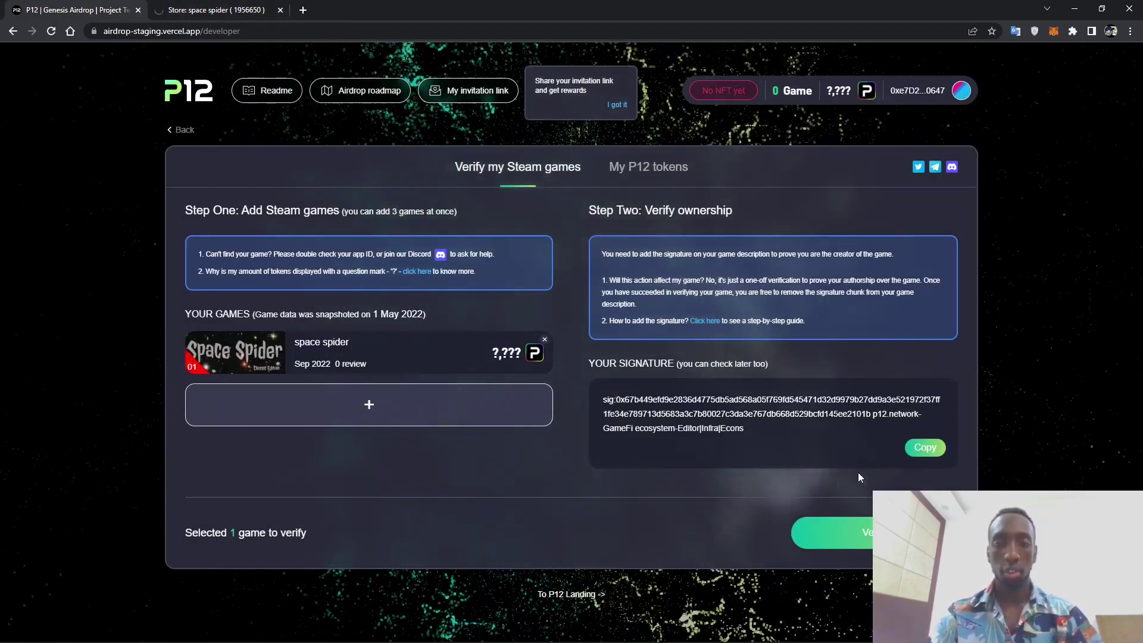
{"action": "key", "text": "ctrl+Tab"}
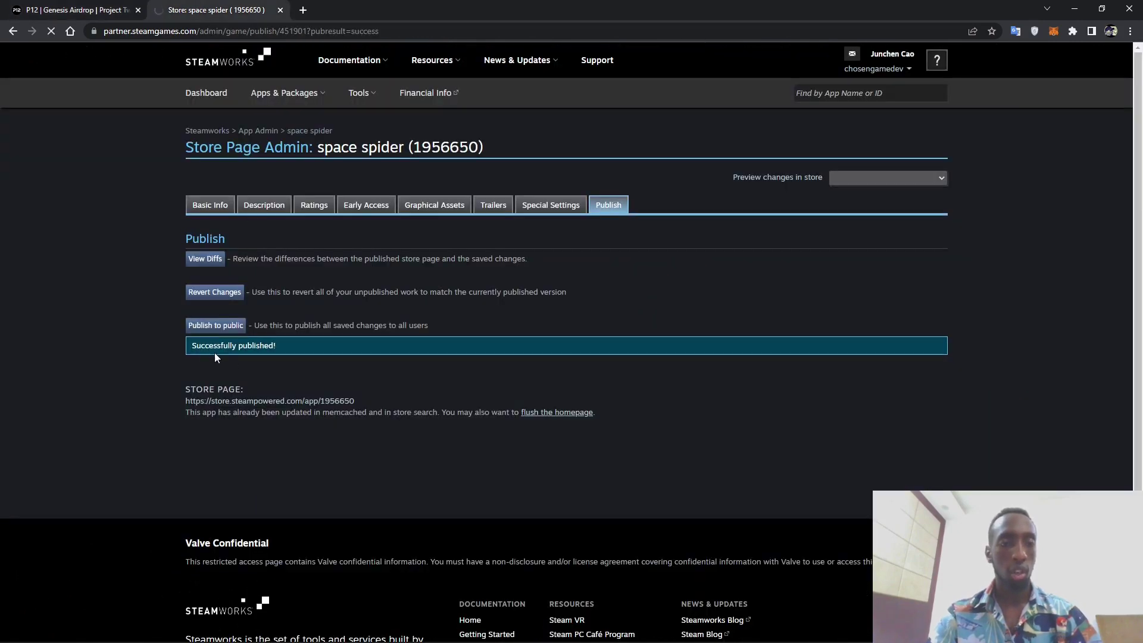
{"action": "left_click", "coordinate": [55, 12]}
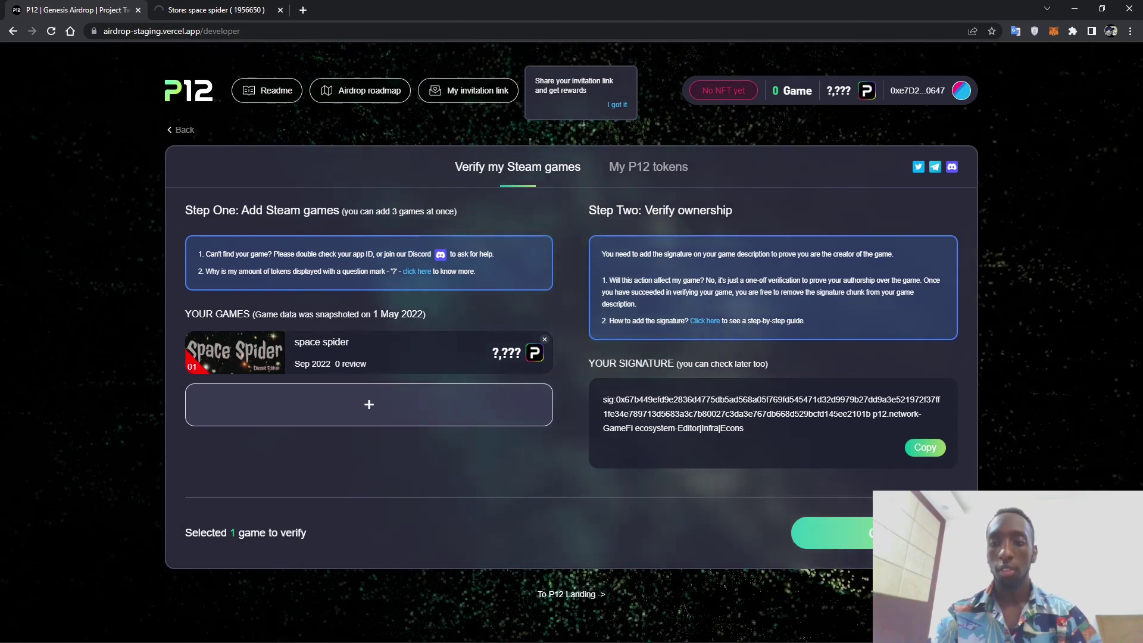
Verify space spider ownership, then start the Airdrop test - Green claim on Project Galaxy
{"action": "left_click", "coordinate": [910, 533]}
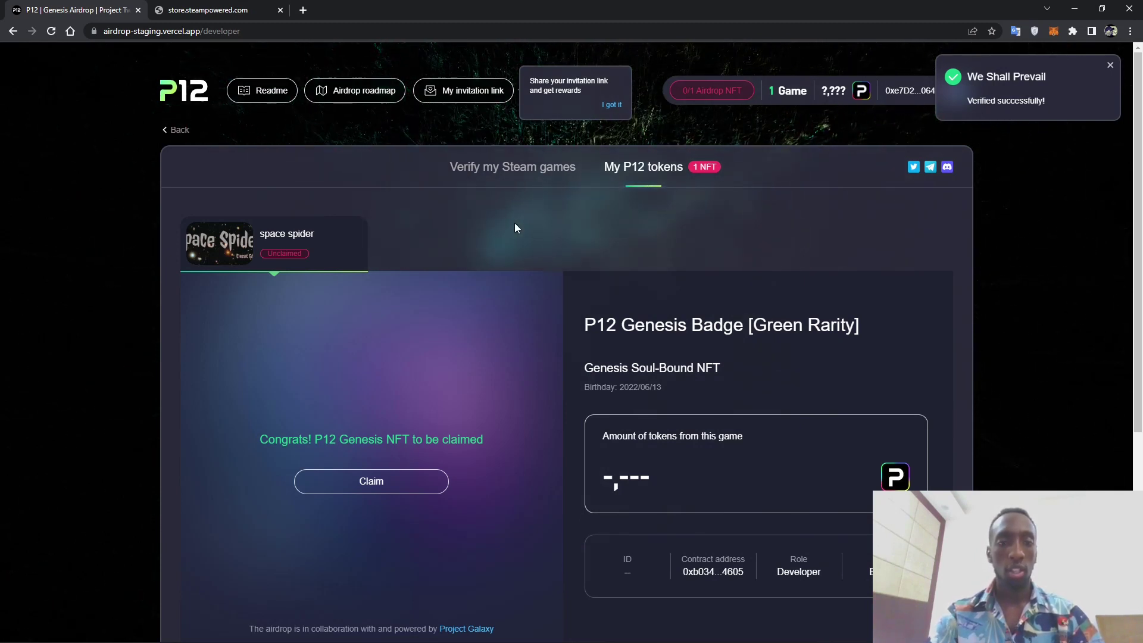
{"action": "scroll", "coordinate": [426, 291], "scroll_direction": "down", "scroll_amount": 1}
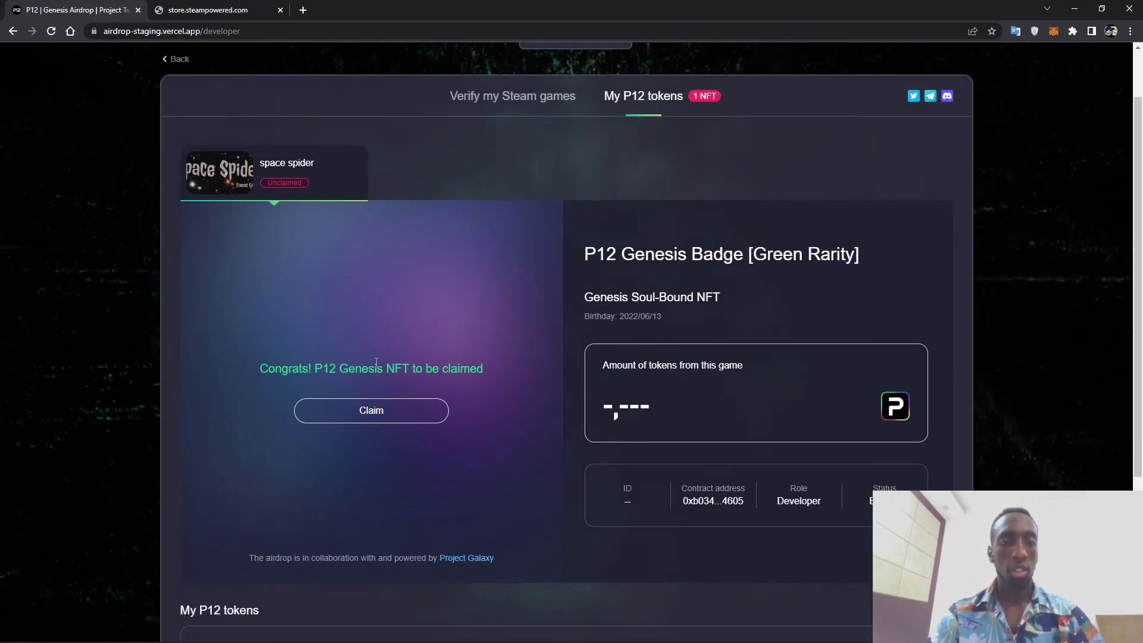
{"action": "scroll", "coordinate": [426, 361], "scroll_direction": "down", "scroll_amount": 2}
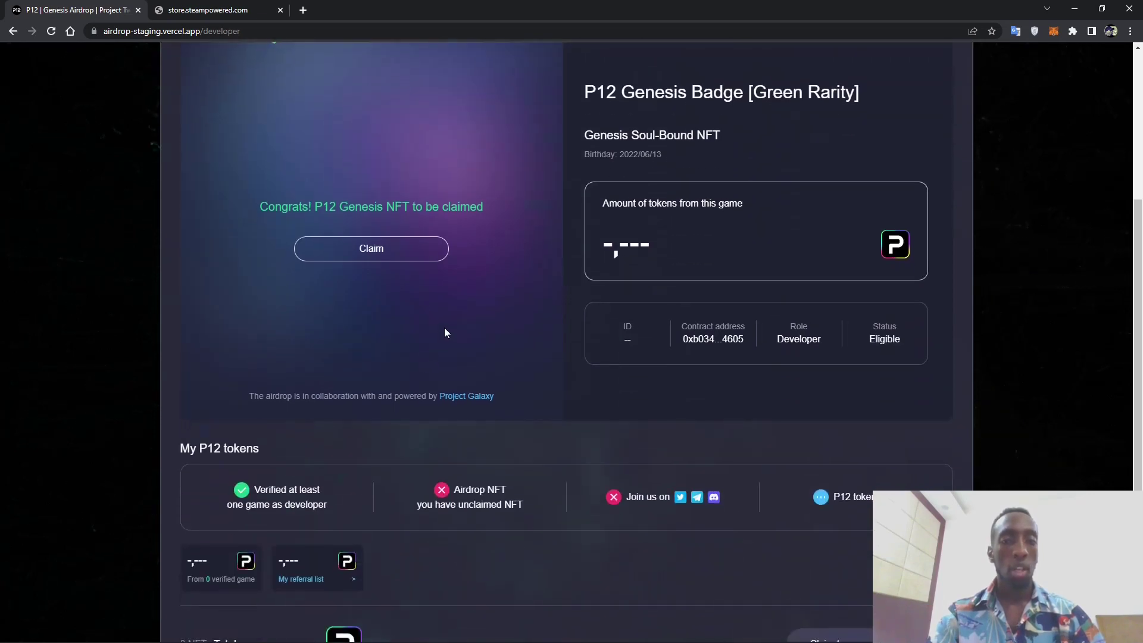
{"action": "scroll", "coordinate": [444, 327], "scroll_direction": "up", "scroll_amount": 3}
{"action": "scroll", "coordinate": [444, 328], "scroll_direction": "down", "scroll_amount": 3}
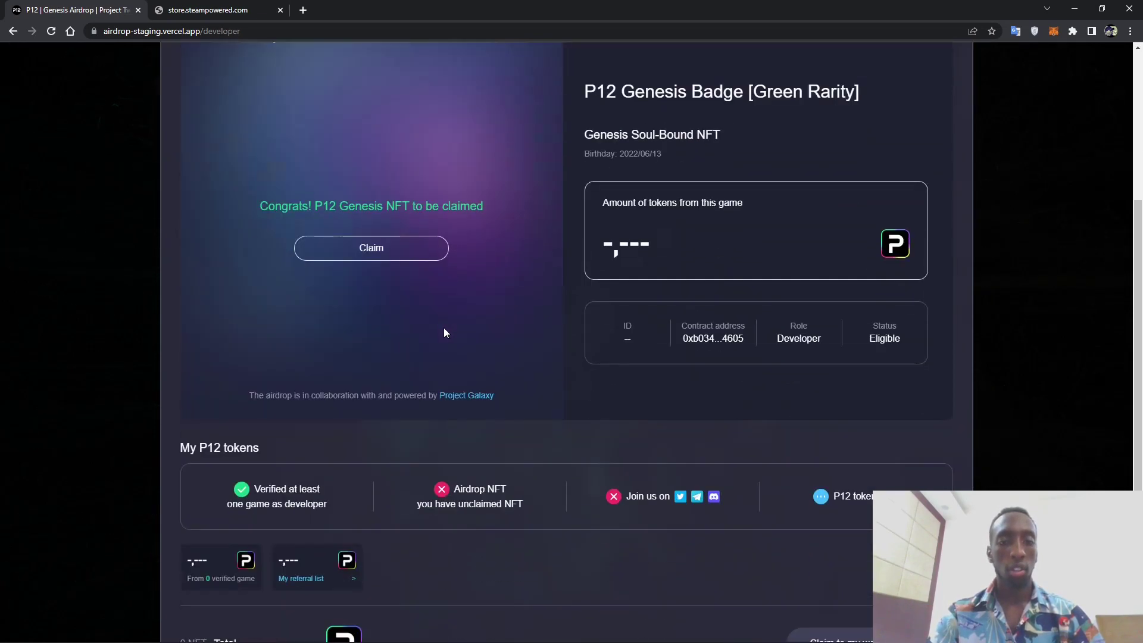
{"action": "scroll", "coordinate": [444, 332], "scroll_direction": "down", "scroll_amount": 1}
{"action": "scroll", "coordinate": [526, 190], "scroll_direction": "up", "scroll_amount": 3}
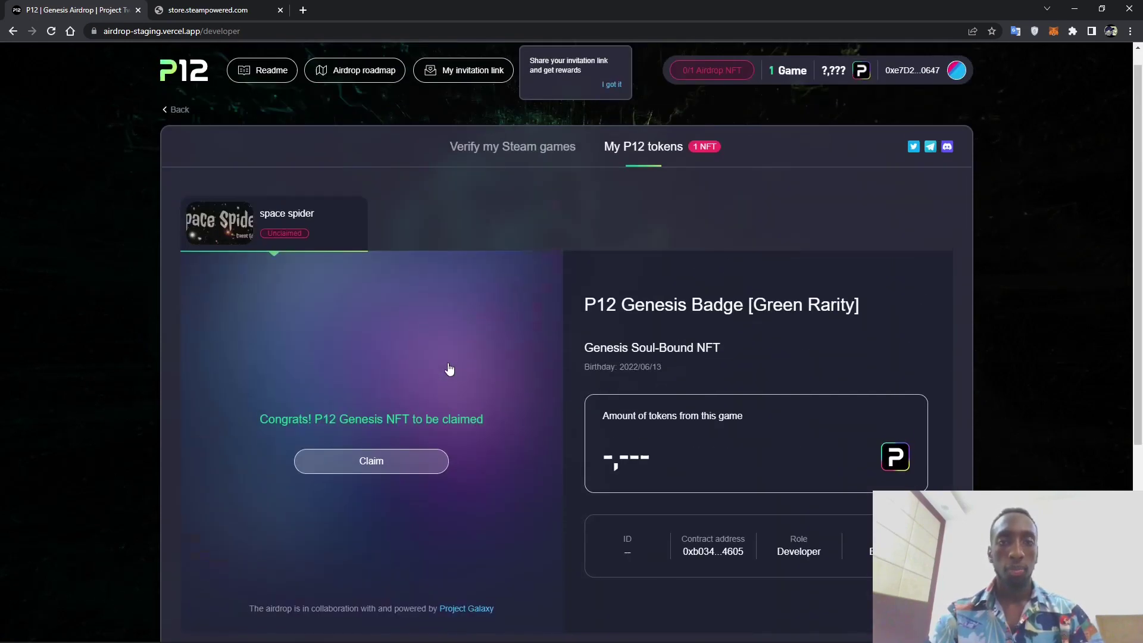
{"action": "scroll", "coordinate": [586, 171], "scroll_direction": "down", "scroll_amount": 4}
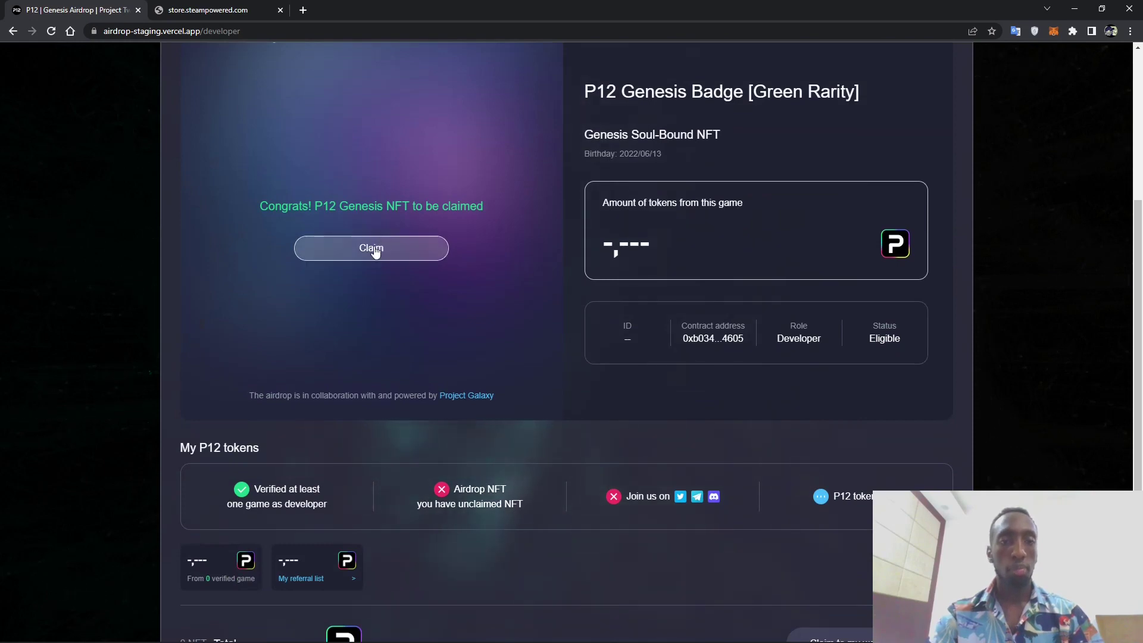
{"action": "left_click", "coordinate": [375, 250]}
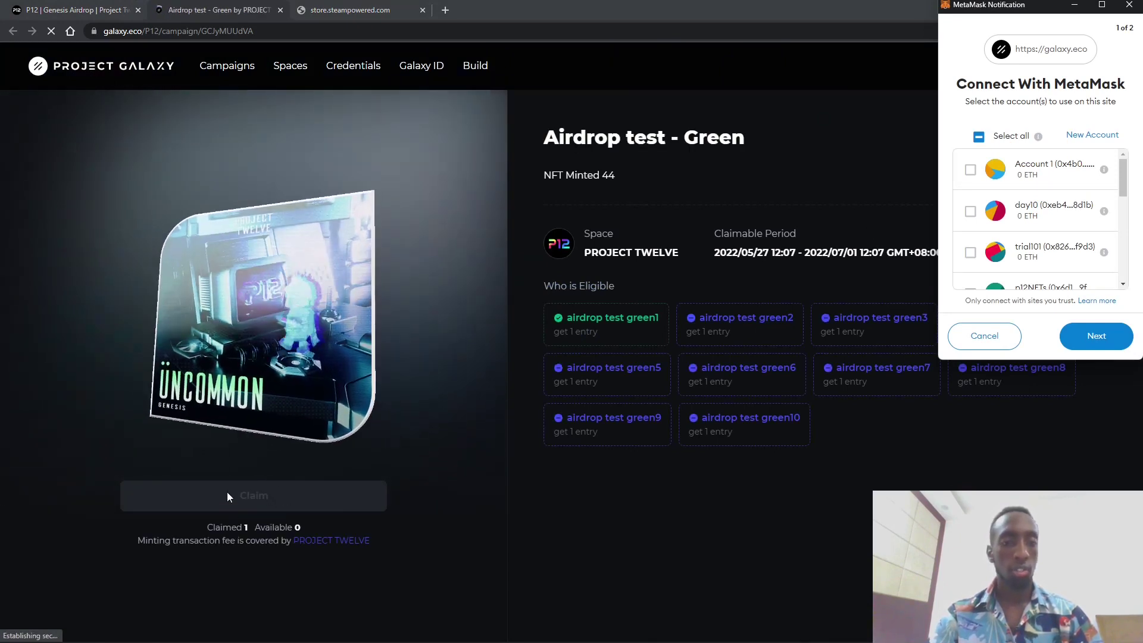
Connect one MetaMask wallet account to Project Galaxy, making 1 NFT available to claim
{"action": "scroll", "coordinate": [1005, 257], "scroll_direction": "down", "scroll_amount": 2}
{"action": "scroll", "coordinate": [1006, 255], "scroll_direction": "down", "scroll_amount": 3}
{"action": "left_click", "coordinate": [970, 228]}
{"action": "left_click", "coordinate": [970, 269]}
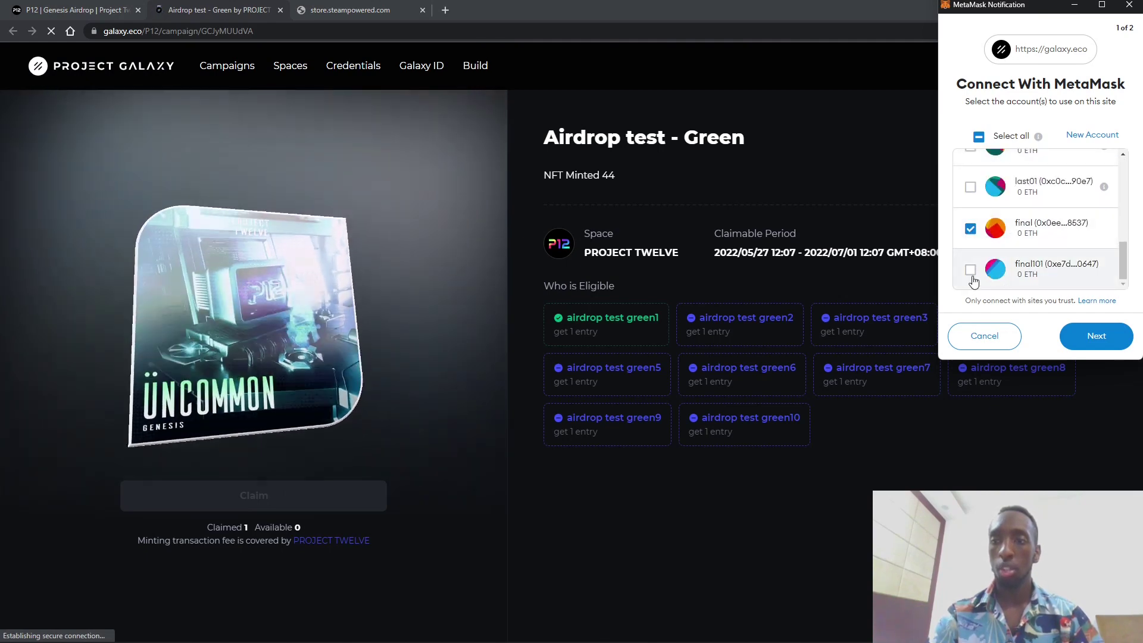
{"action": "scroll", "coordinate": [976, 238], "scroll_direction": "up", "scroll_amount": 5}
{"action": "scroll", "coordinate": [1002, 214], "scroll_direction": "down", "scroll_amount": 5}
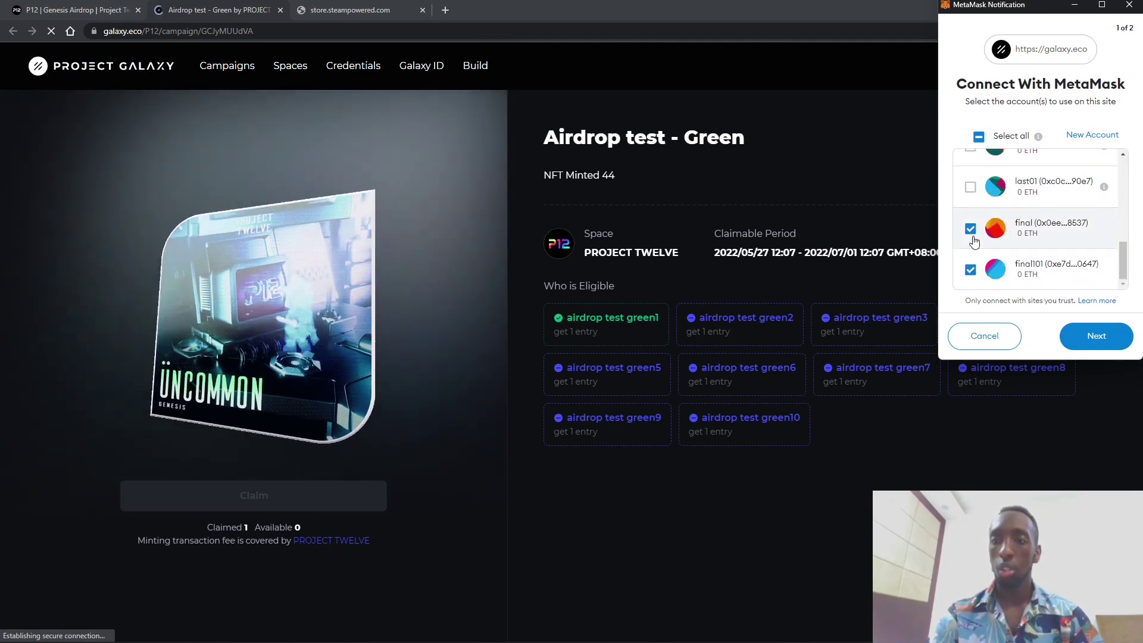
{"action": "scroll", "coordinate": [1012, 238], "scroll_direction": "up", "scroll_amount": 5}
{"action": "scroll", "coordinate": [1034, 260], "scroll_direction": "down", "scroll_amount": 3}
{"action": "scroll", "coordinate": [1035, 260], "scroll_direction": "down", "scroll_amount": 2}
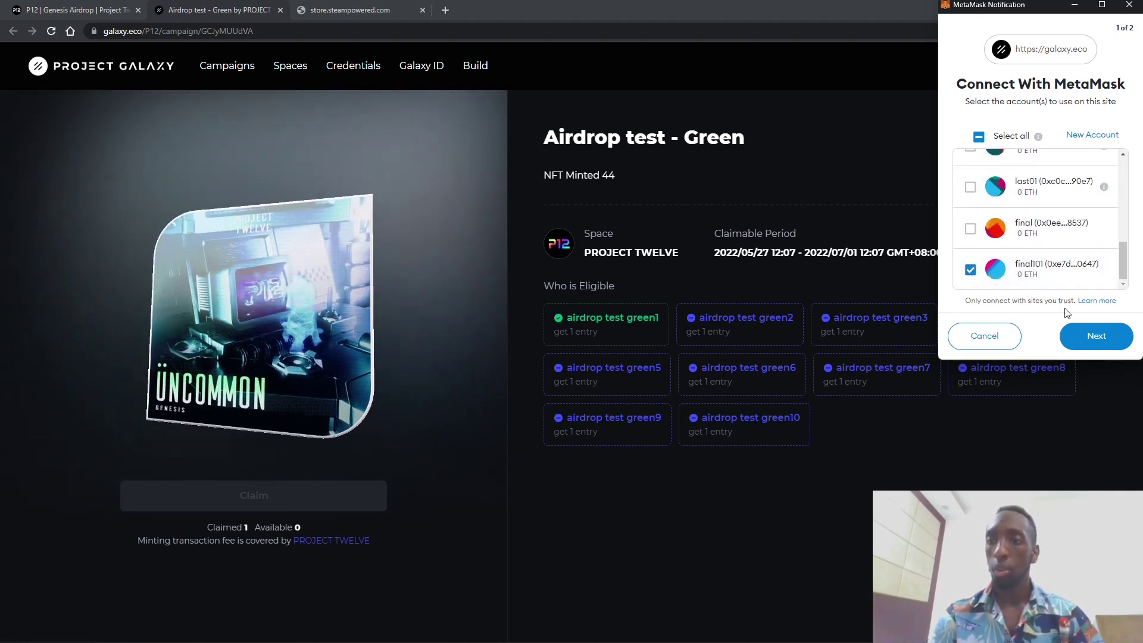
{"action": "left_click", "coordinate": [1097, 335]}
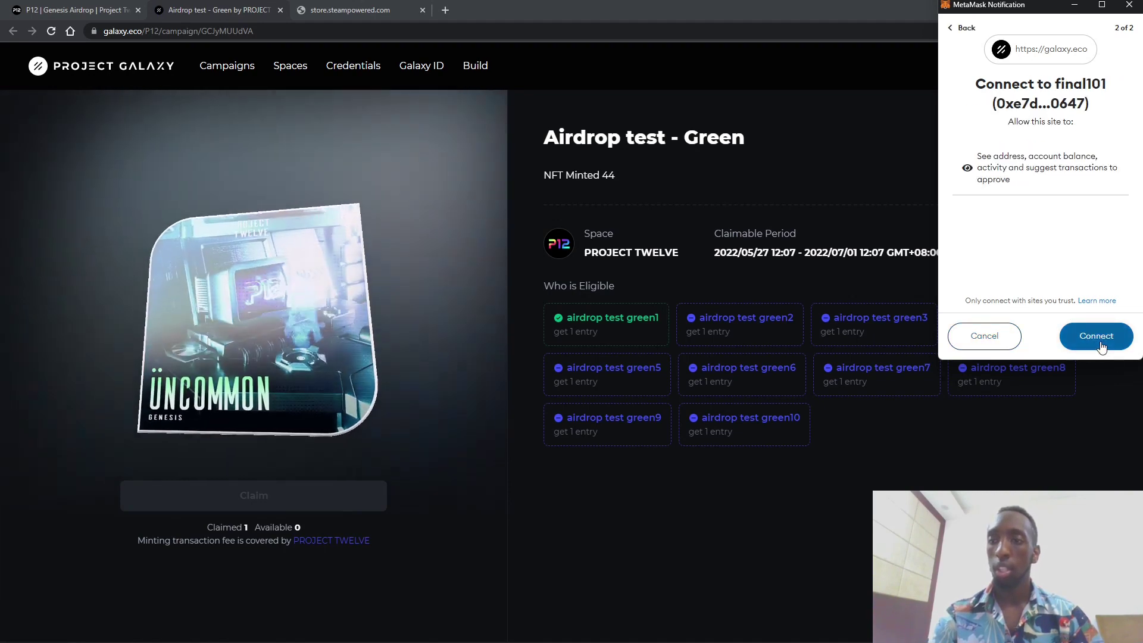
{"action": "left_click", "coordinate": [1096, 339]}
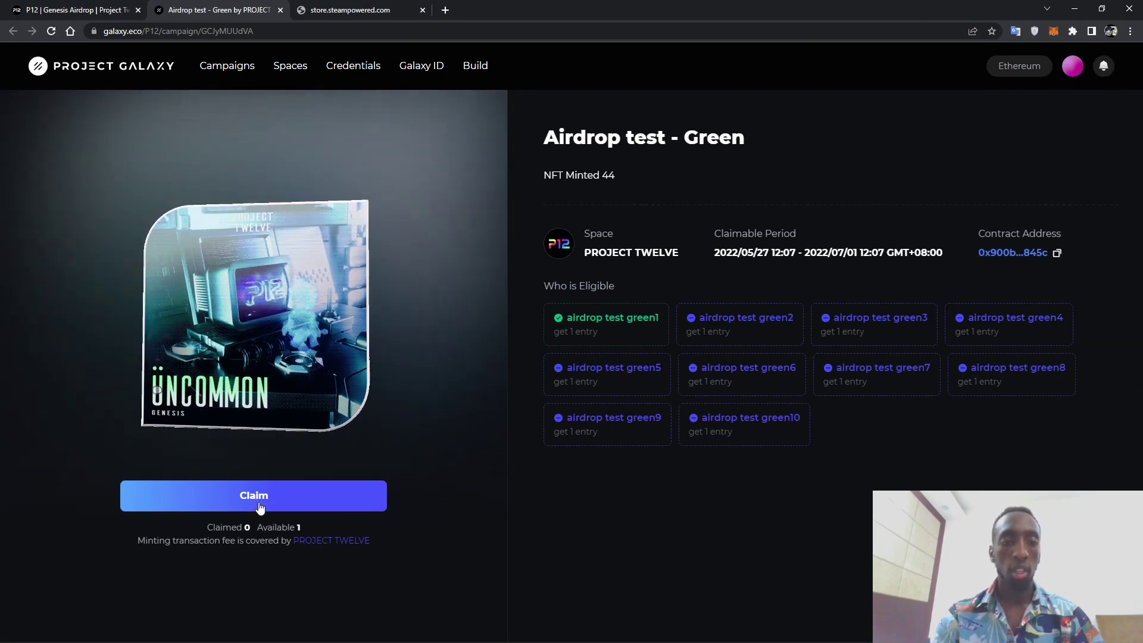
Claim the Airdrop test - Green NFT (Claimed 1, Available 0) and switch back to P12
{"action": "left_click", "coordinate": [255, 498]}
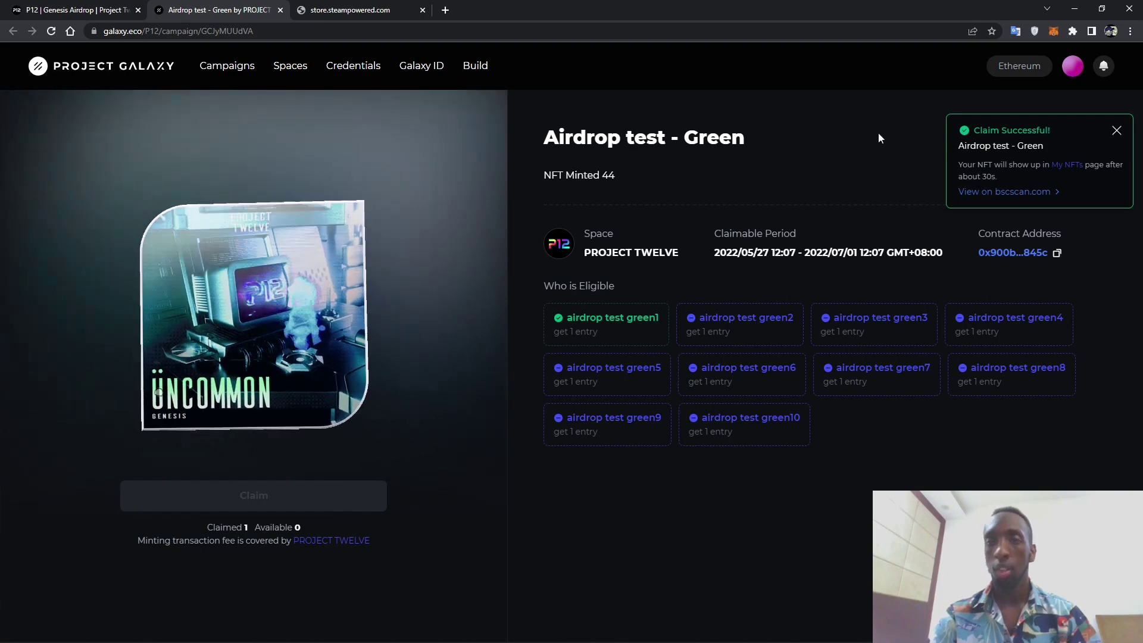
{"action": "left_click", "coordinate": [74, 10]}
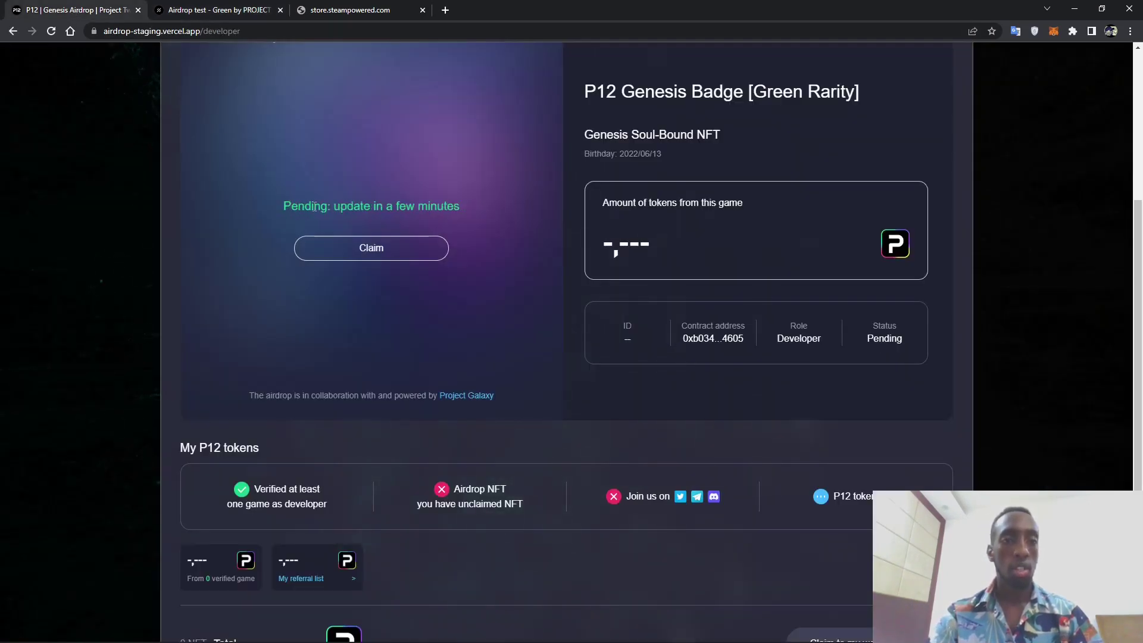
Visit P12's Twitter profile, then return to view the space spider card's Pending status
{"action": "scroll", "coordinate": [441, 189], "scroll_direction": "up", "scroll_amount": 3}
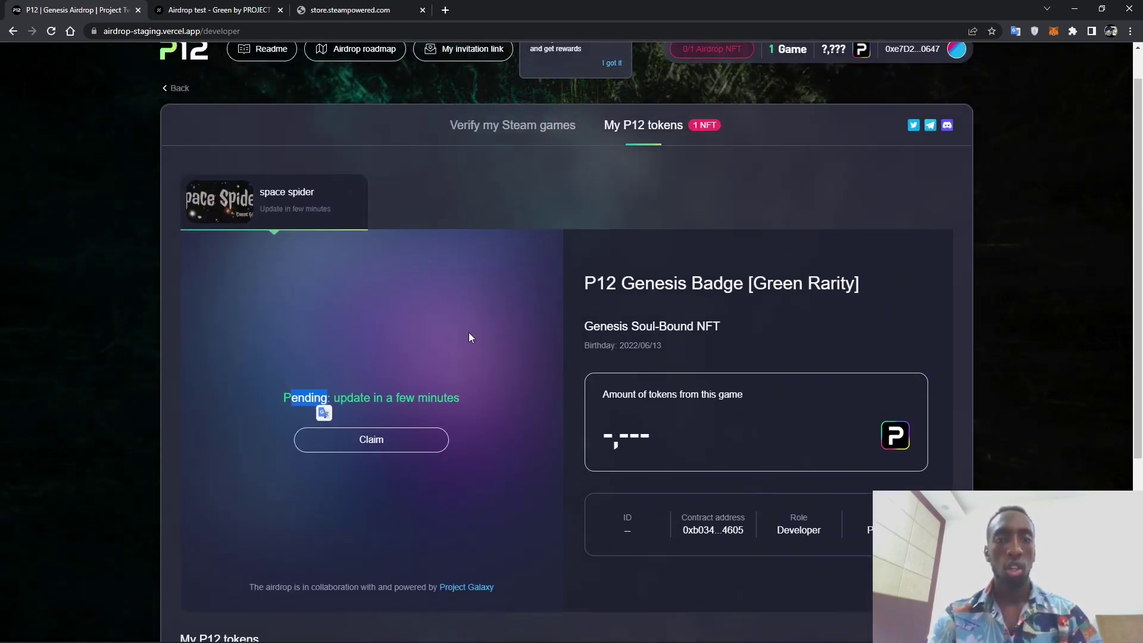
{"action": "scroll", "coordinate": [469, 335], "scroll_direction": "down", "scroll_amount": 3}
{"action": "scroll", "coordinate": [469, 336], "scroll_direction": "up", "scroll_amount": 3}
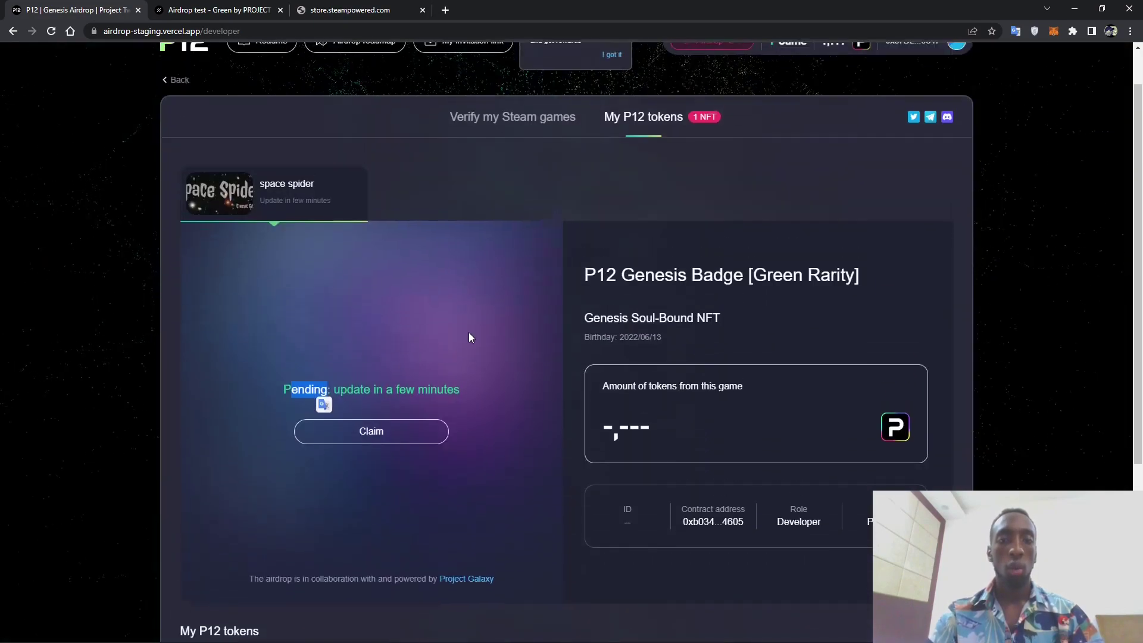
{"action": "scroll", "coordinate": [469, 332], "scroll_direction": "down", "scroll_amount": 5}
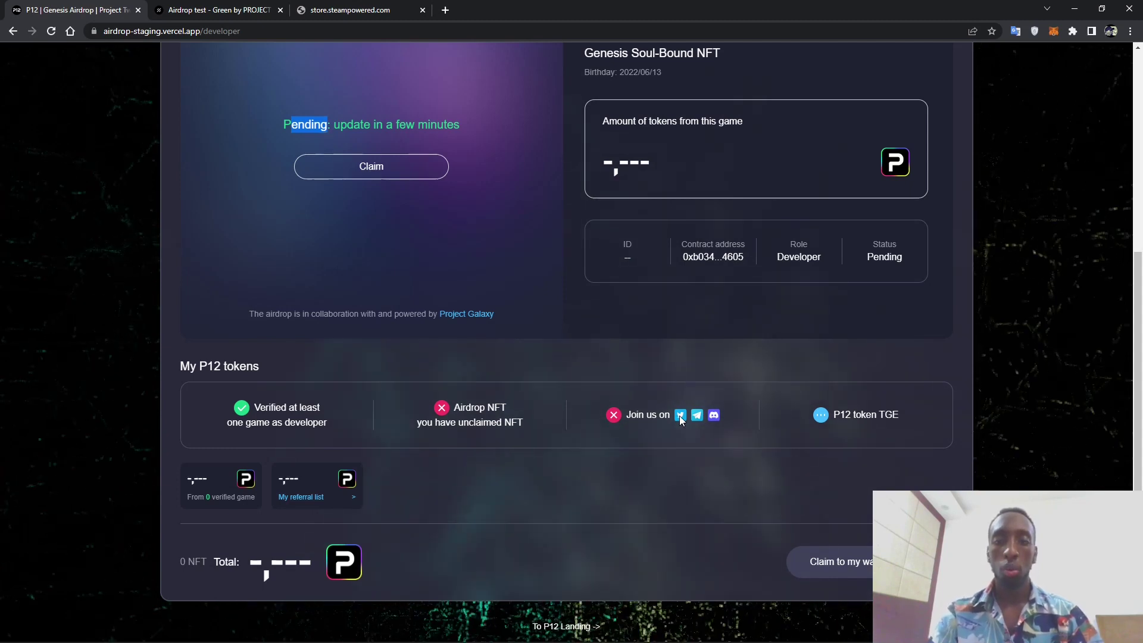
{"action": "left_click", "coordinate": [681, 415]}
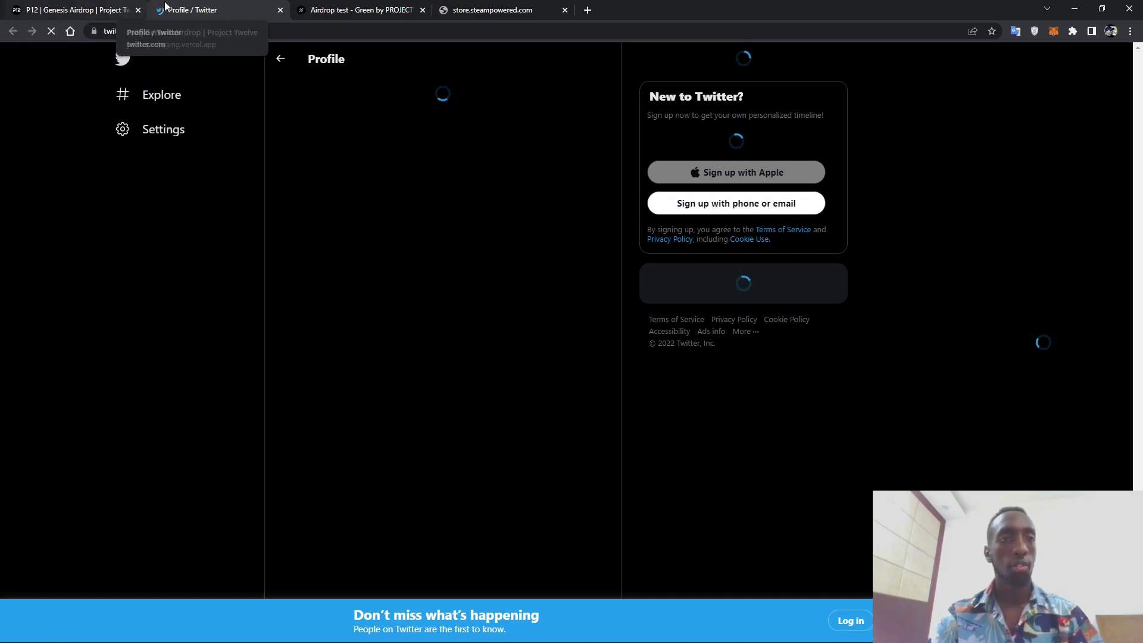
{"action": "left_click", "coordinate": [75, 10]}
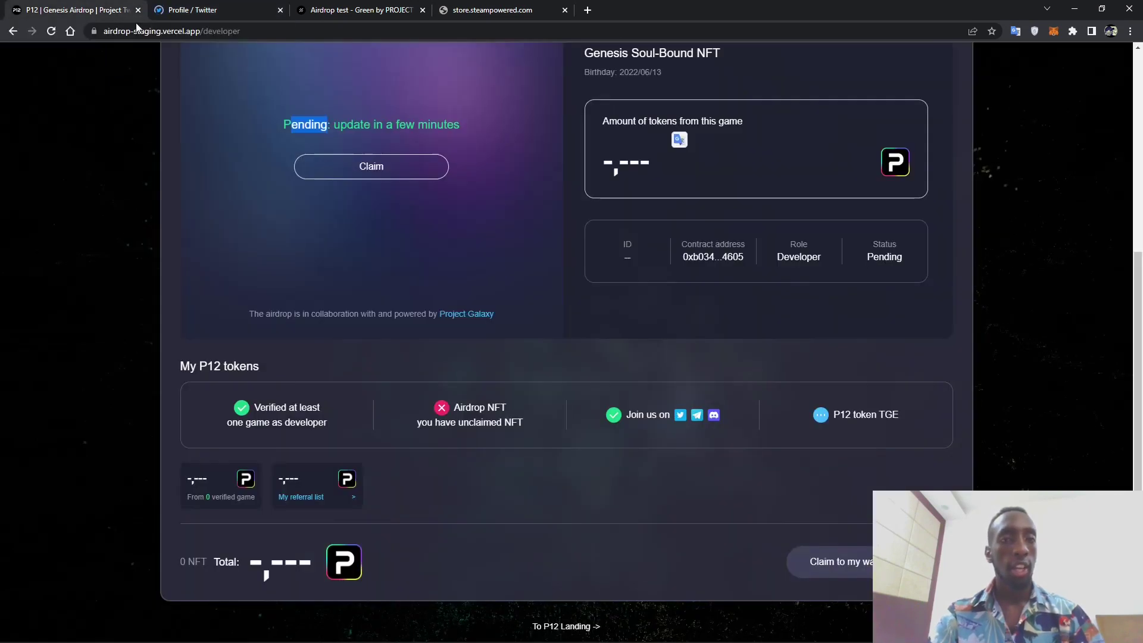
{"action": "left_click", "coordinate": [444, 408]}
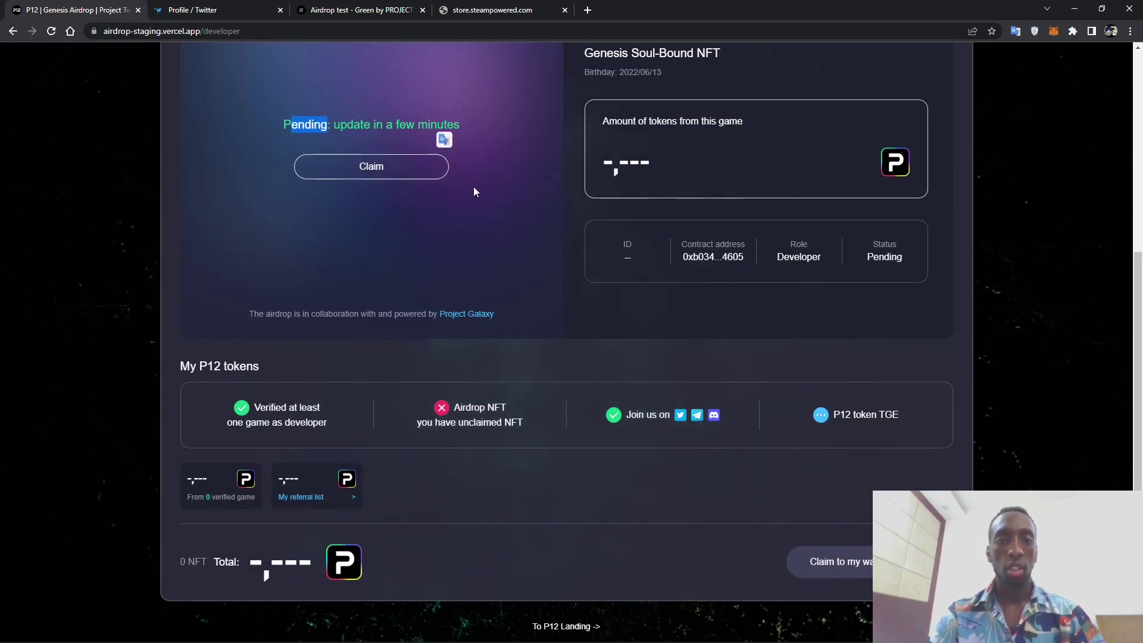
{"action": "scroll", "coordinate": [473, 187], "scroll_direction": "up", "scroll_amount": 5}
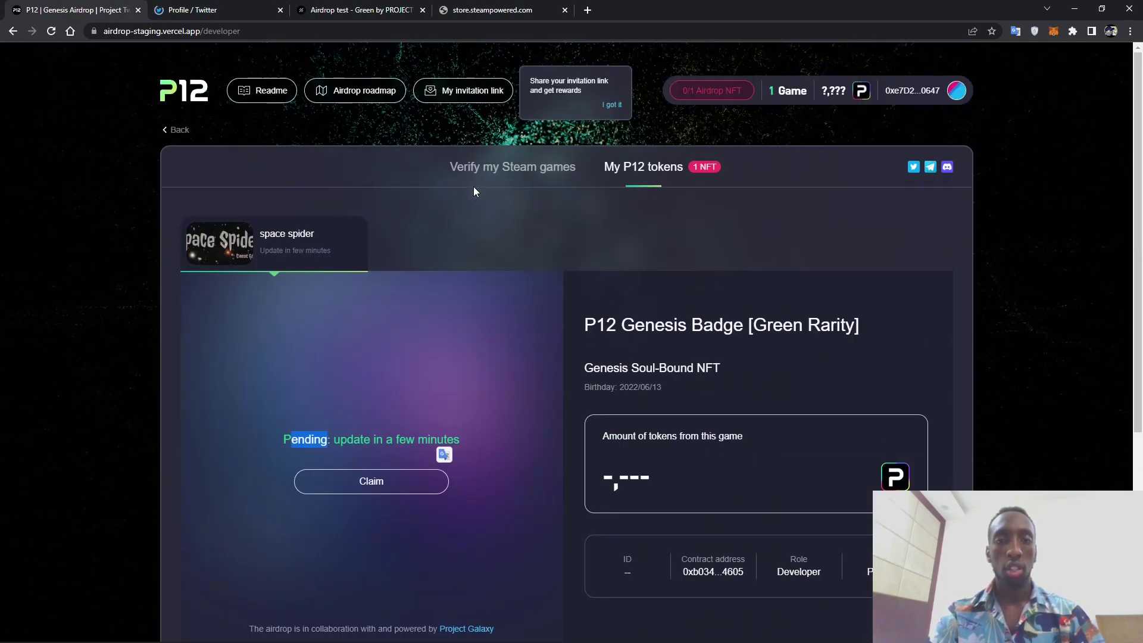
Reload the airdrop page and check under My P12 tokens that the space spider badge is Obtained (ID 163)
{"action": "left_click", "coordinate": [51, 31]}
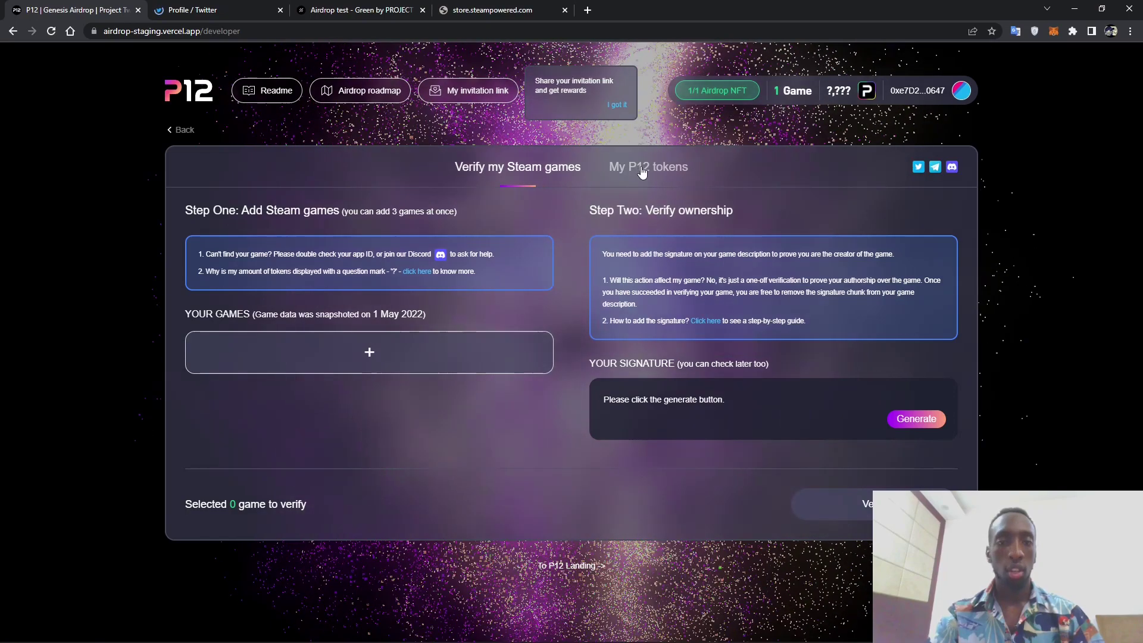
{"action": "left_click", "coordinate": [642, 169]}
{"action": "scroll", "coordinate": [324, 416], "scroll_direction": "down", "scroll_amount": 3}
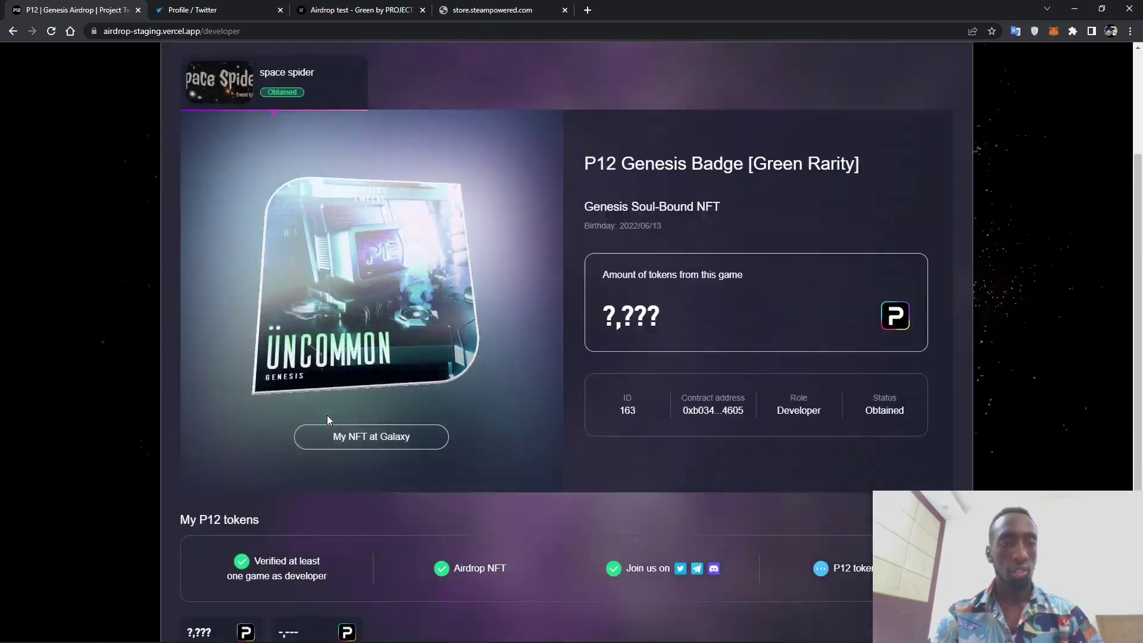
{"action": "scroll", "coordinate": [374, 289], "scroll_direction": "down", "scroll_amount": 2}
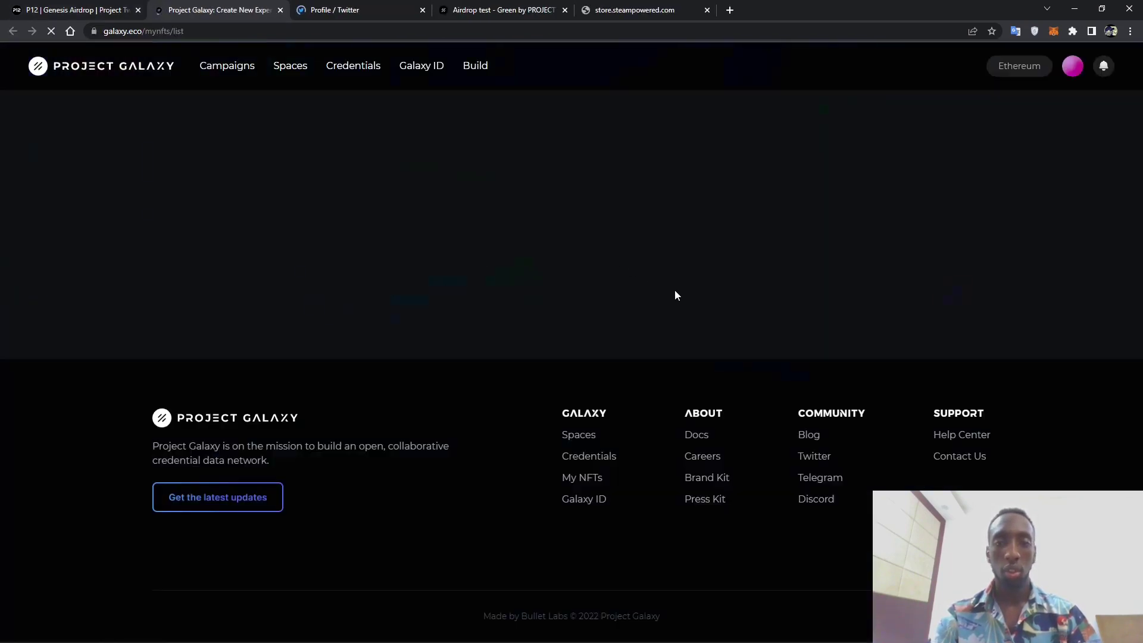
Inspect the P12 Genesis NFT details: ID 163, owner address, recent transactions and birthday 2022/06/13
{"action": "left_click", "coordinate": [237, 253]}
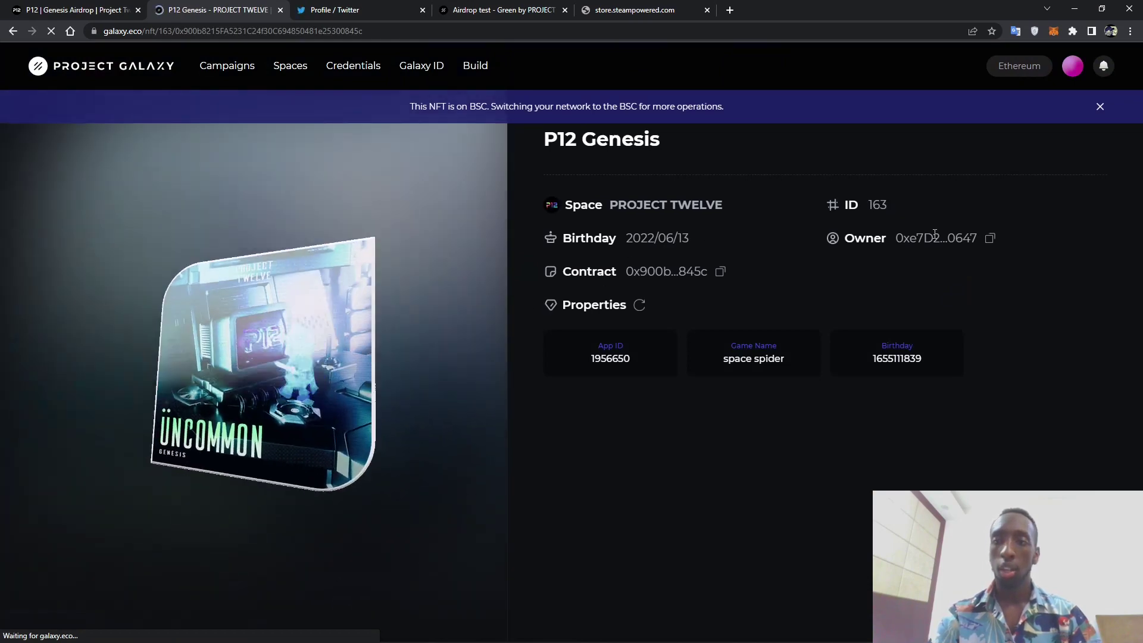
{"action": "left_click_drag", "start_coordinate": [951, 238], "coordinate": [977, 237]}
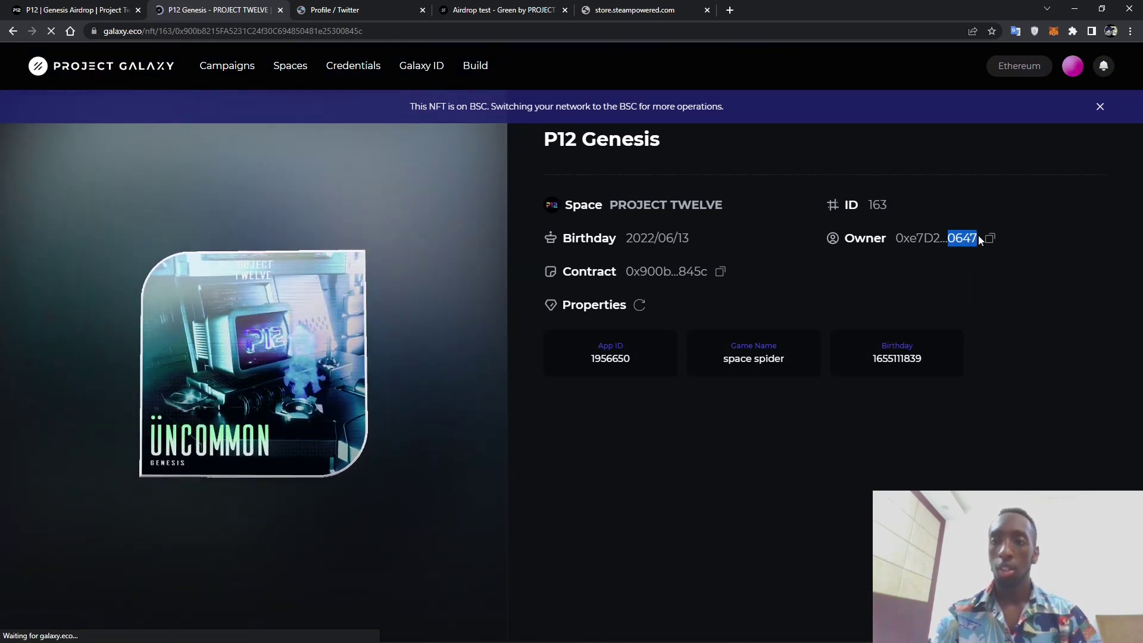
{"action": "left_click", "coordinate": [1072, 66]}
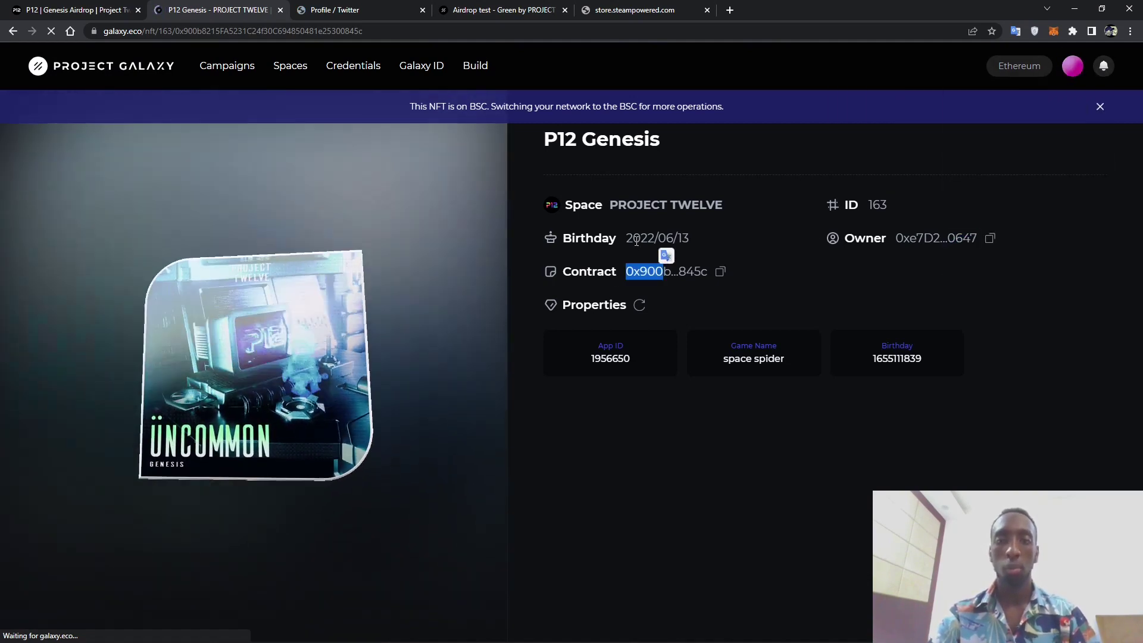
{"action": "left_click_drag", "start_coordinate": [626, 238], "coordinate": [689, 238]}
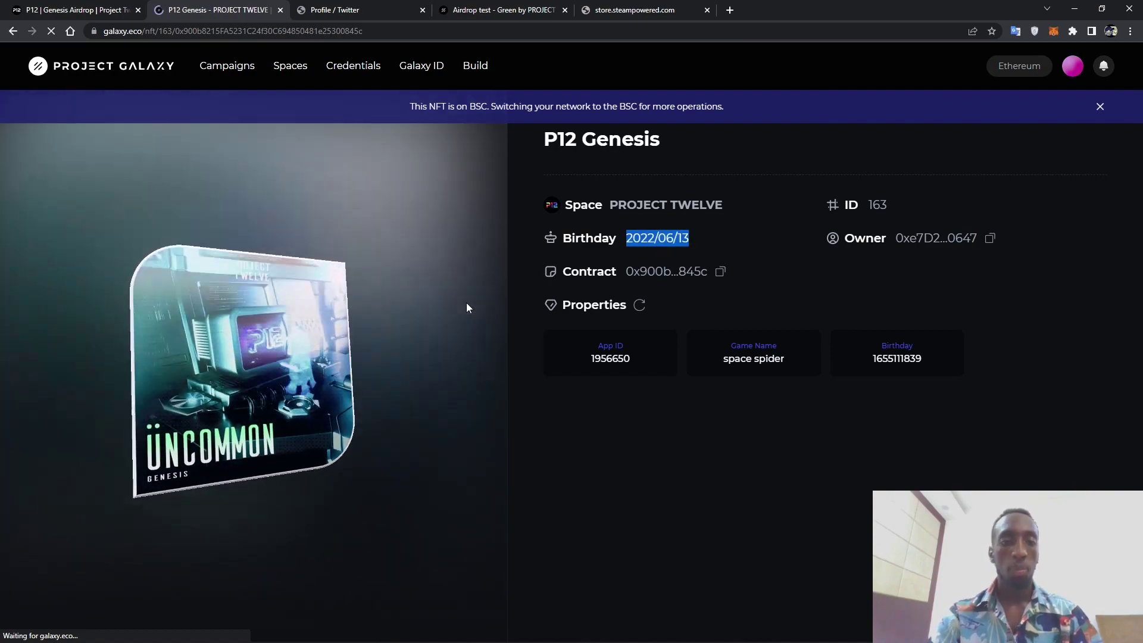
Return to the P12 airdrop page and open the invitation link details
{"action": "left_click", "coordinate": [66, 8]}
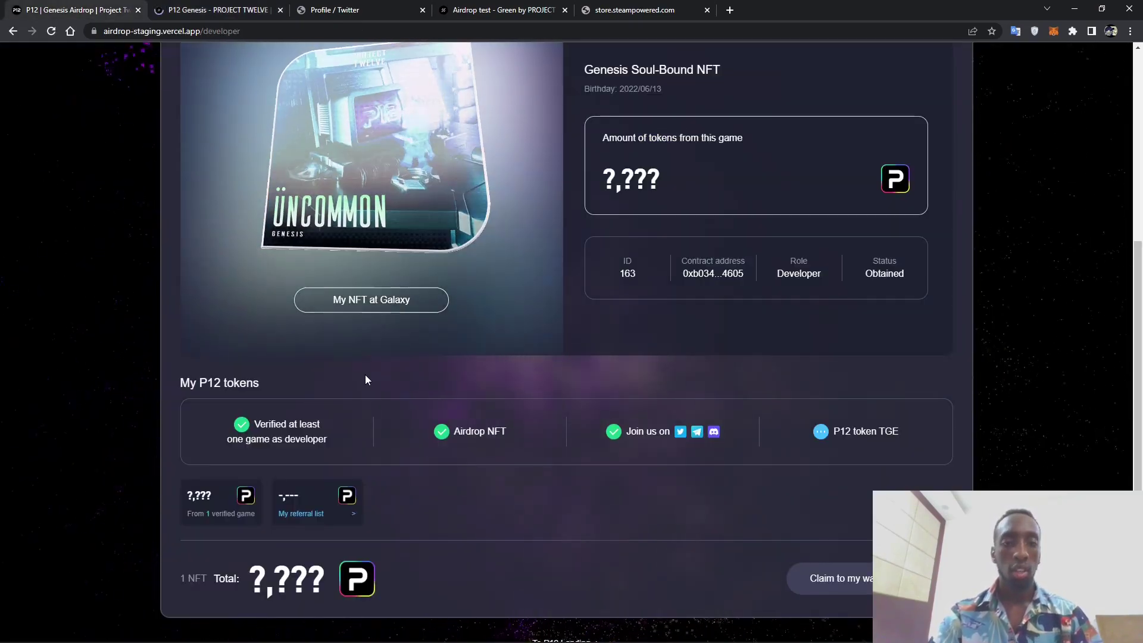
{"action": "scroll", "coordinate": [365, 374], "scroll_direction": "up", "scroll_amount": 5}
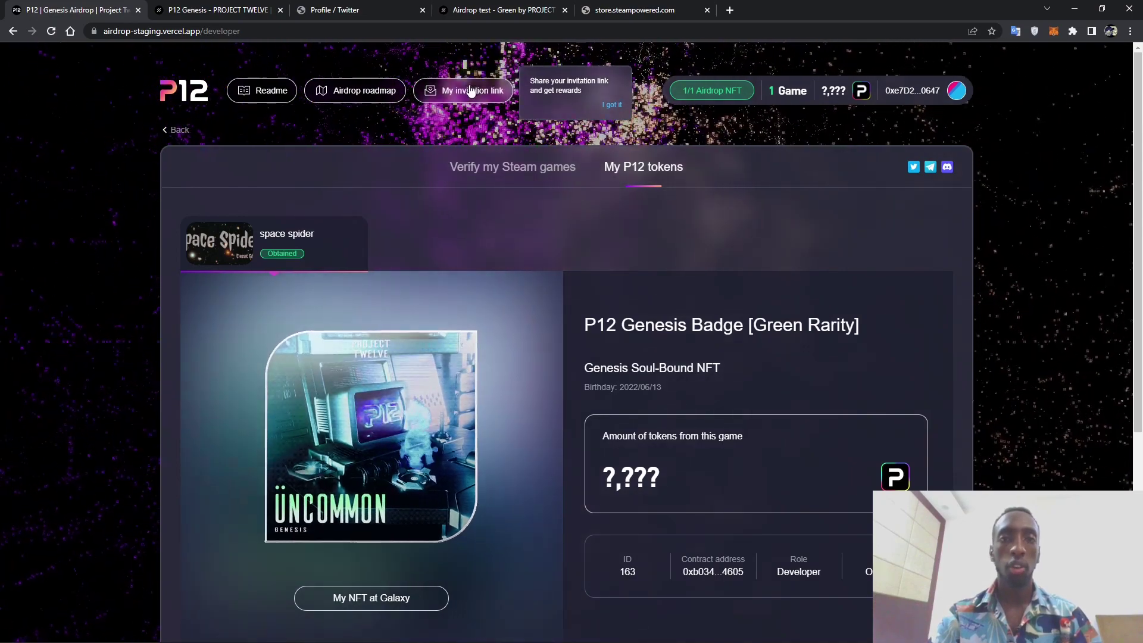
{"action": "left_click", "coordinate": [467, 90]}
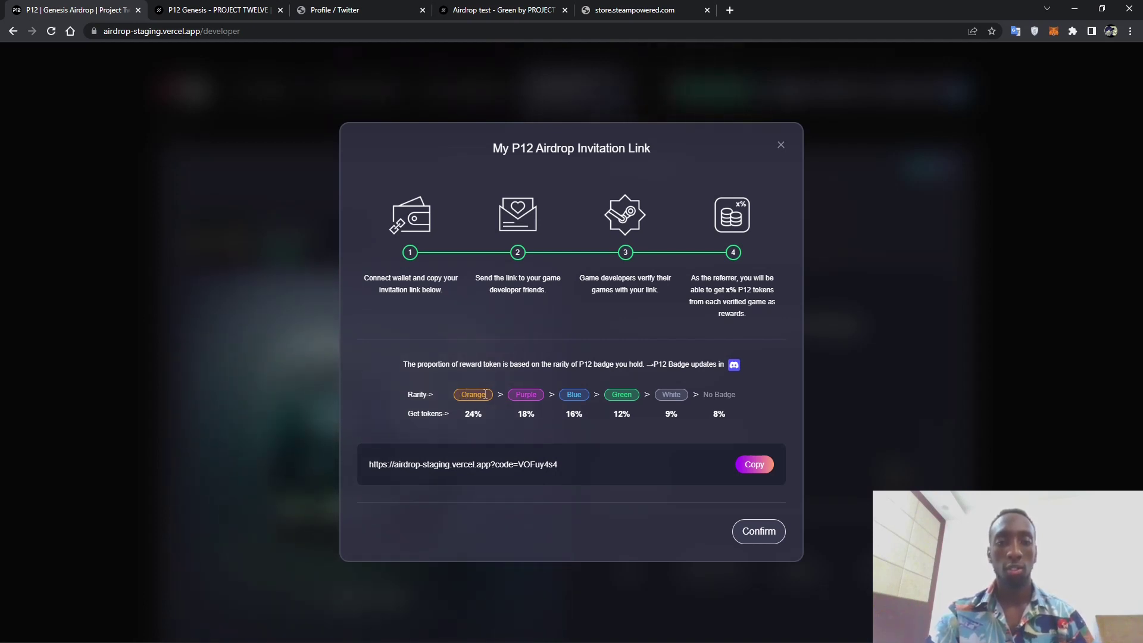
Review the rarity reward percentages (8% with no badge), select the full invitation link, and close the dialog
{"action": "left_click_drag", "start_coordinate": [462, 396], "coordinate": [488, 394]}
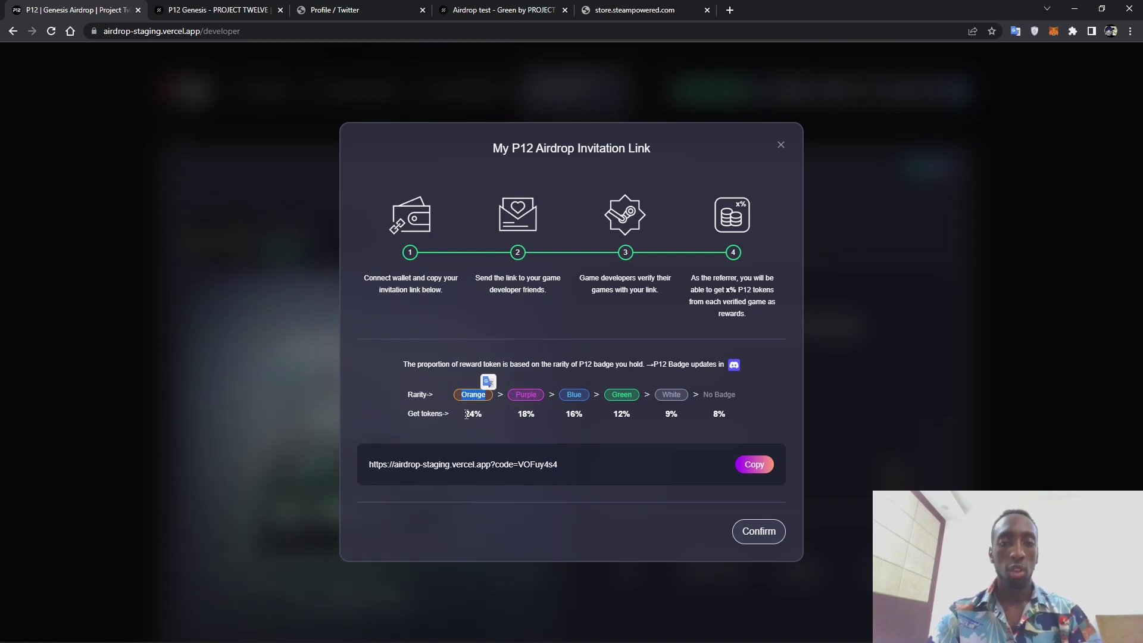
{"action": "left_click", "coordinate": [473, 412]}
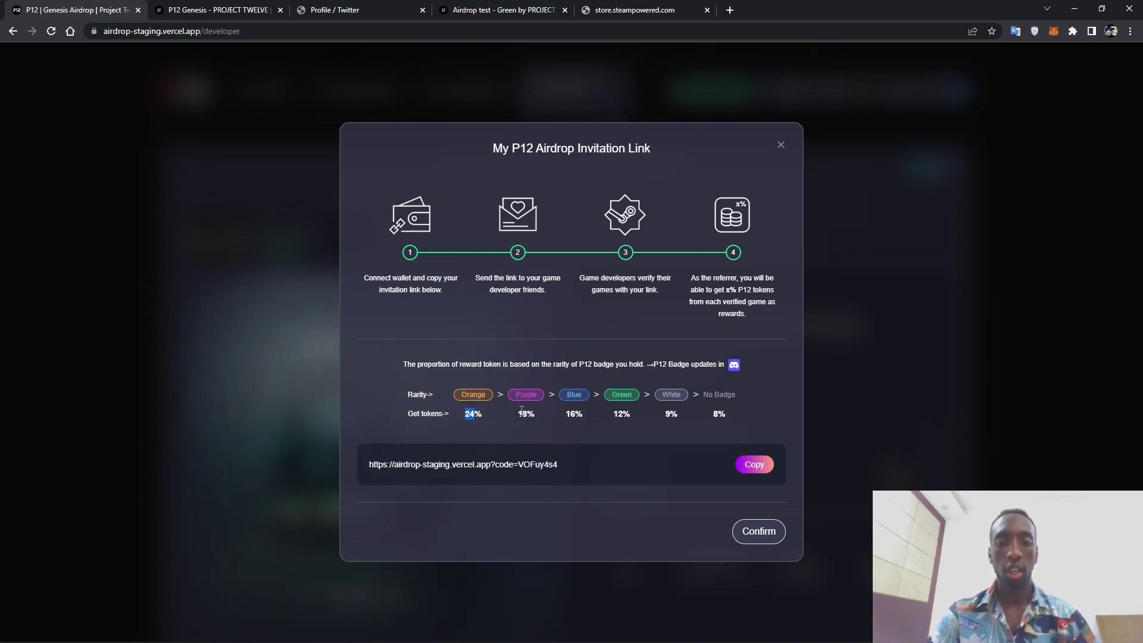
{"action": "left_click", "coordinate": [582, 394]}
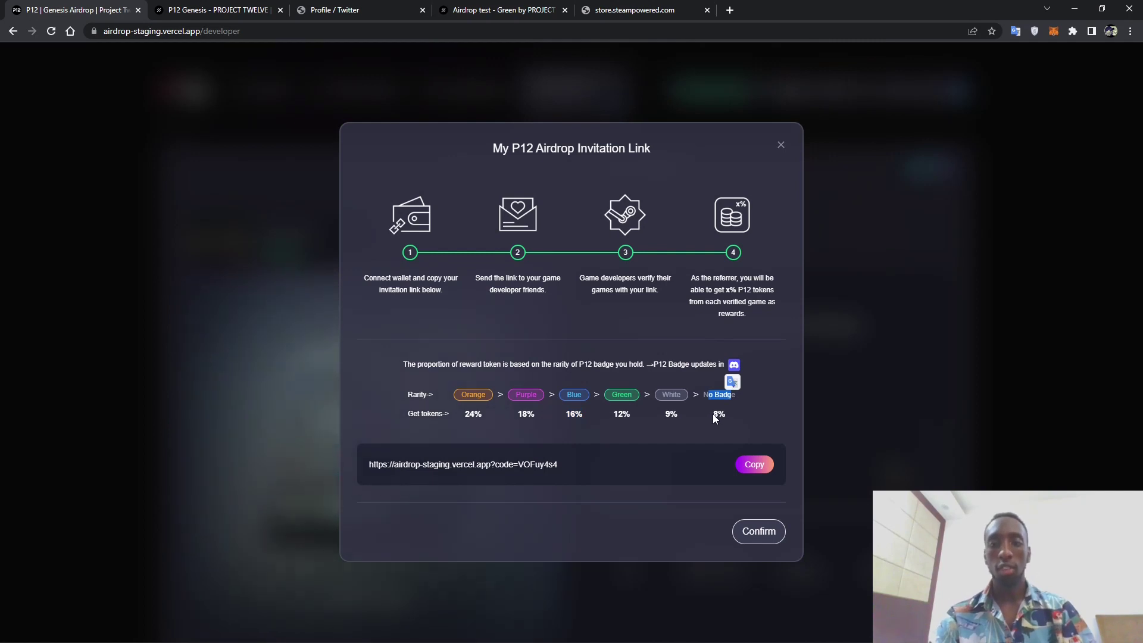
{"action": "left_click_drag", "start_coordinate": [713, 413], "coordinate": [721, 412]}
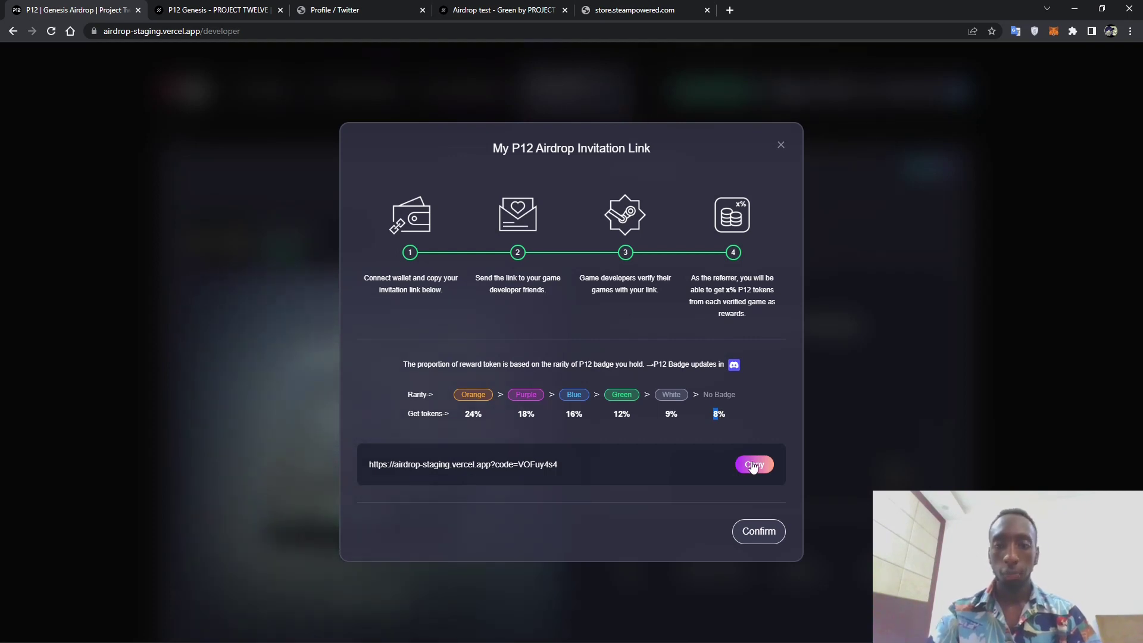
{"action": "left_click_drag", "start_coordinate": [563, 464], "coordinate": [372, 465]}
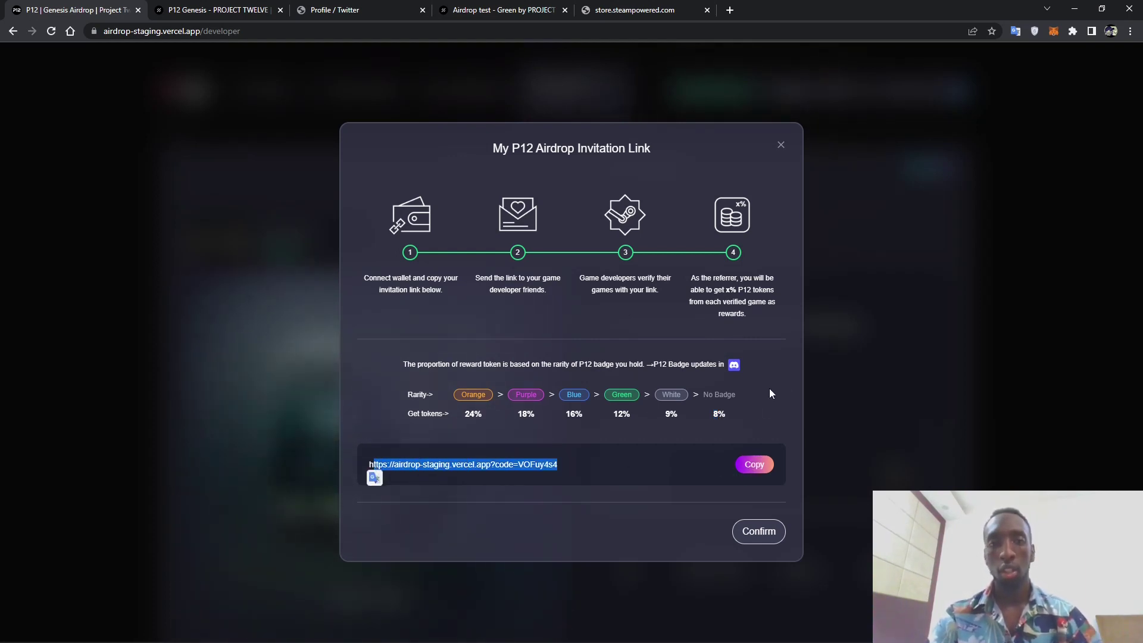
{"action": "left_click", "coordinate": [780, 146]}
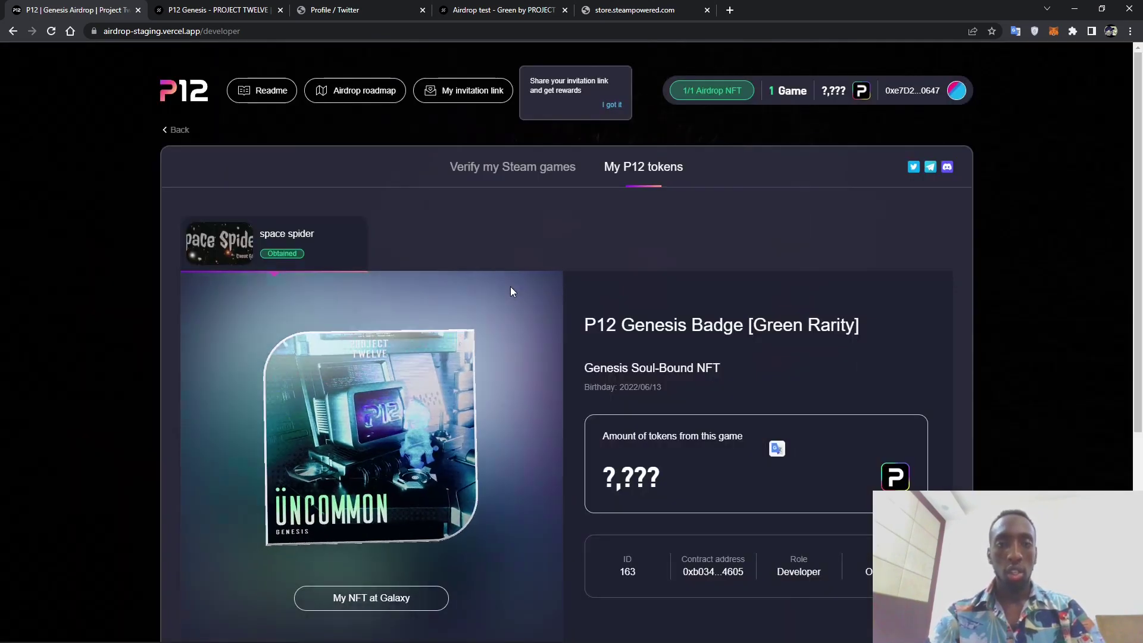
{"action": "scroll", "coordinate": [511, 291], "scroll_direction": "down", "scroll_amount": 4}
{"action": "scroll", "coordinate": [510, 289], "scroll_direction": "down", "scroll_amount": 1}
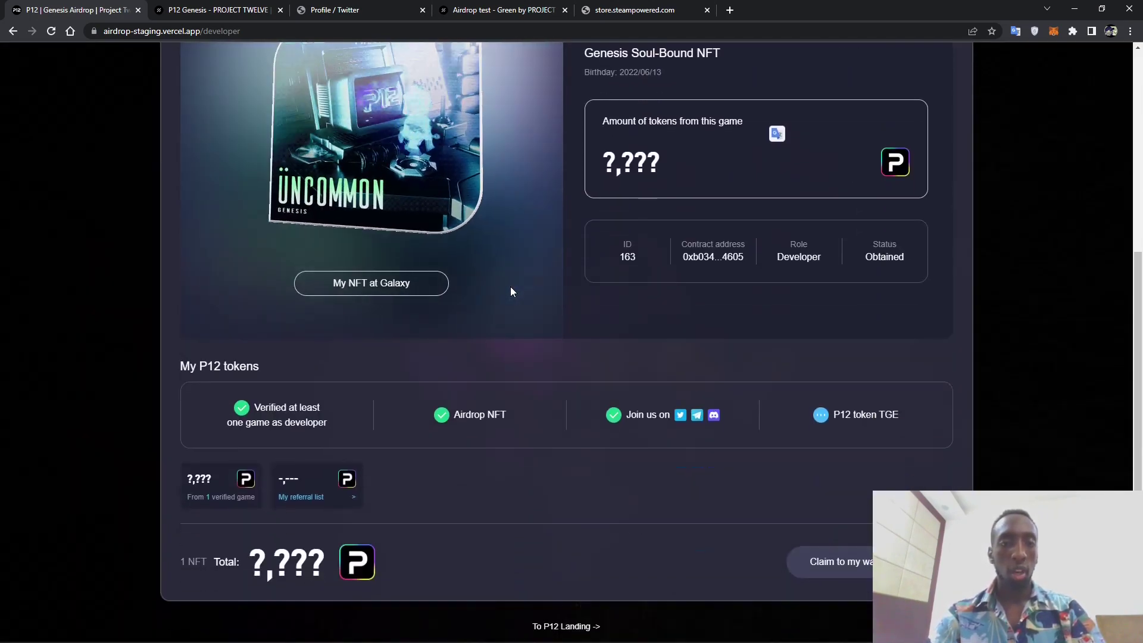
{"action": "left_click", "coordinate": [296, 497]}
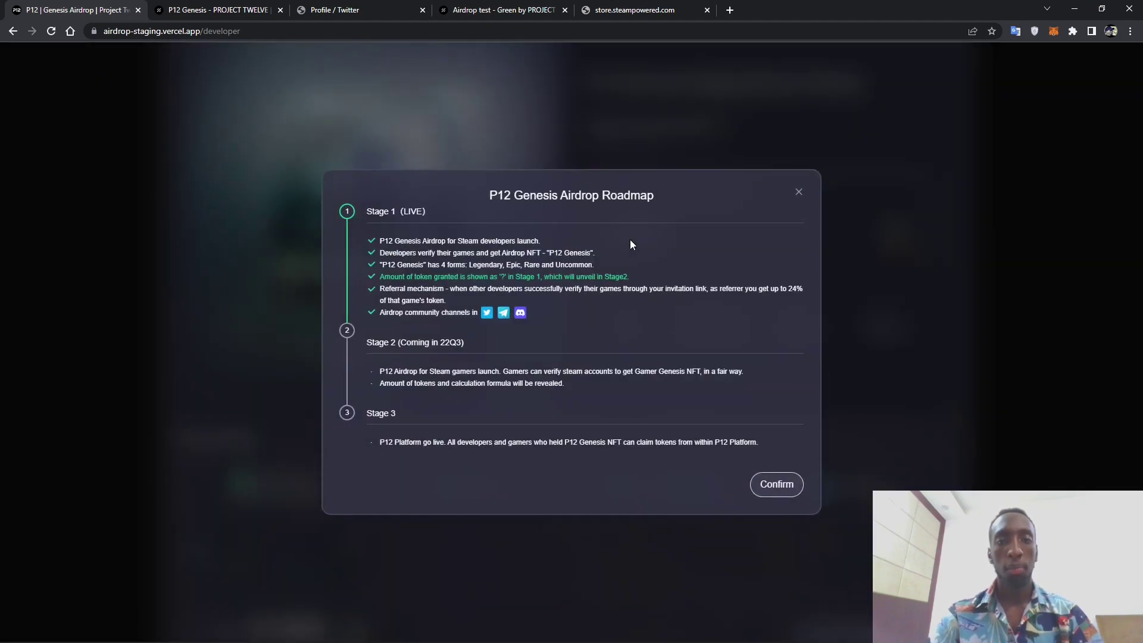
{"action": "triple_click", "coordinate": [405, 211]}
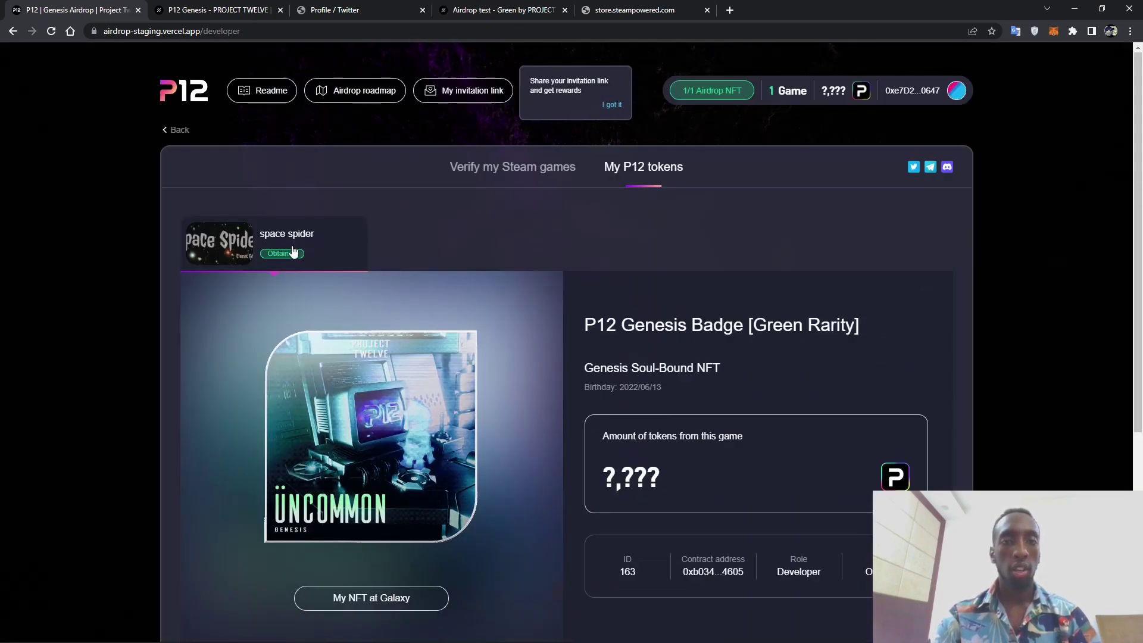
Go to the Tribute to Gamers home page and reload it three times
{"action": "scroll", "coordinate": [292, 251], "scroll_direction": "down", "scroll_amount": 5}
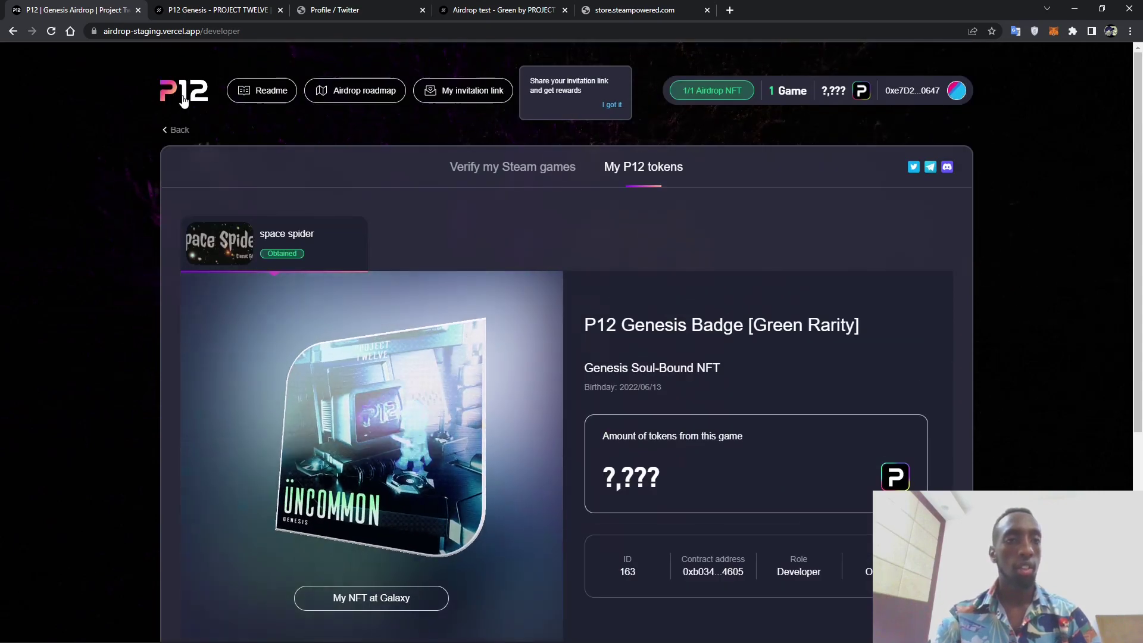
{"action": "left_click", "coordinate": [184, 98]}
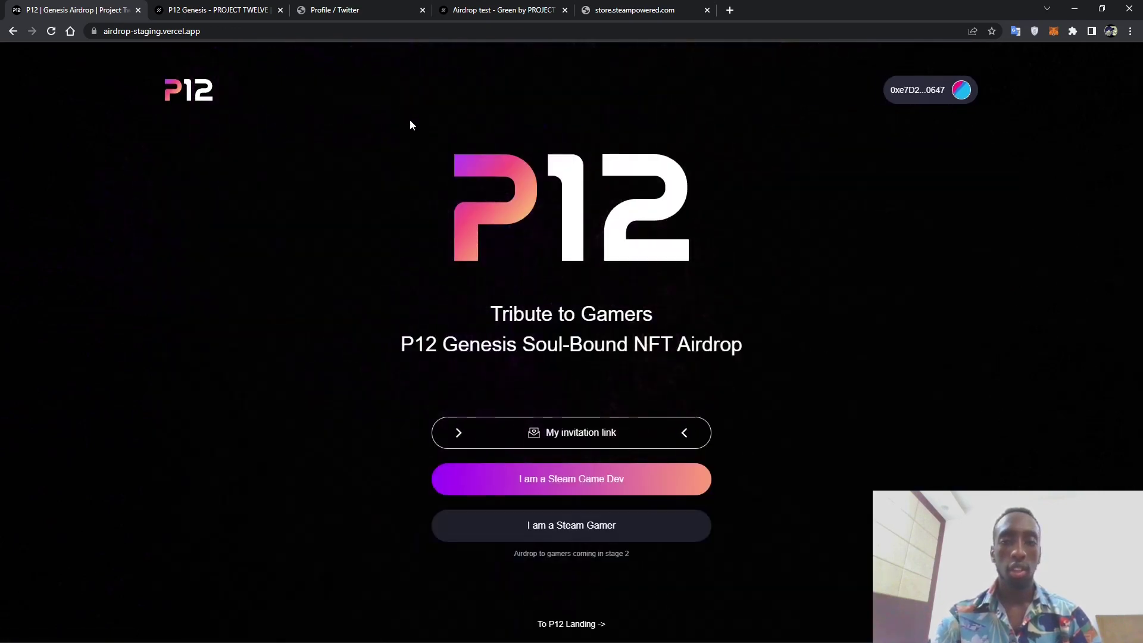
{"action": "left_click", "coordinate": [51, 31]}
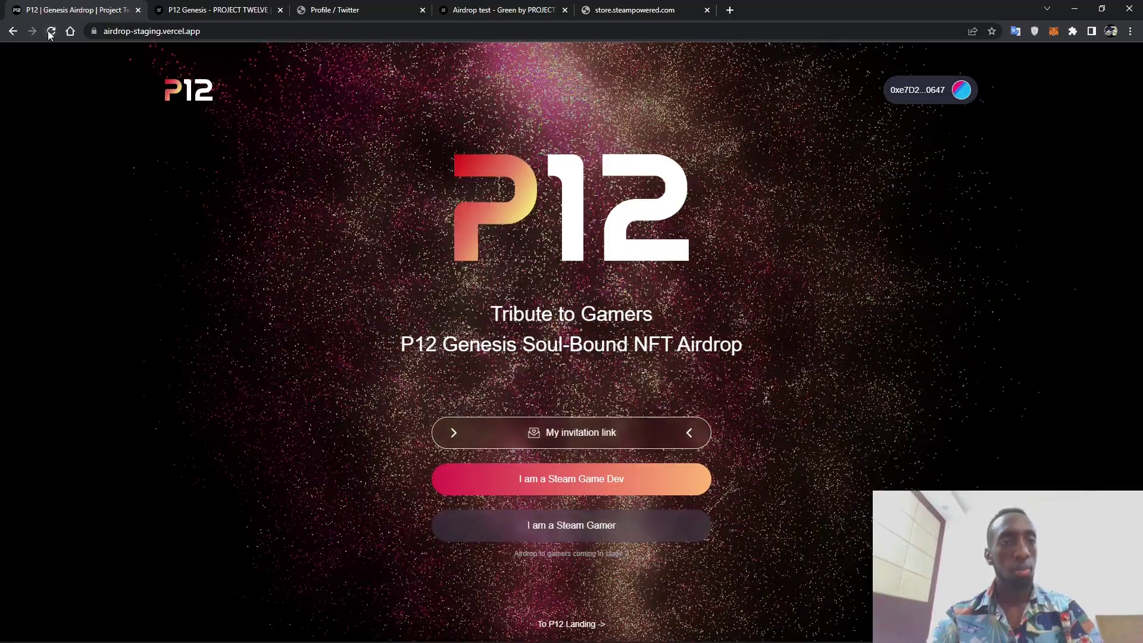
{"action": "left_click", "coordinate": [50, 32]}
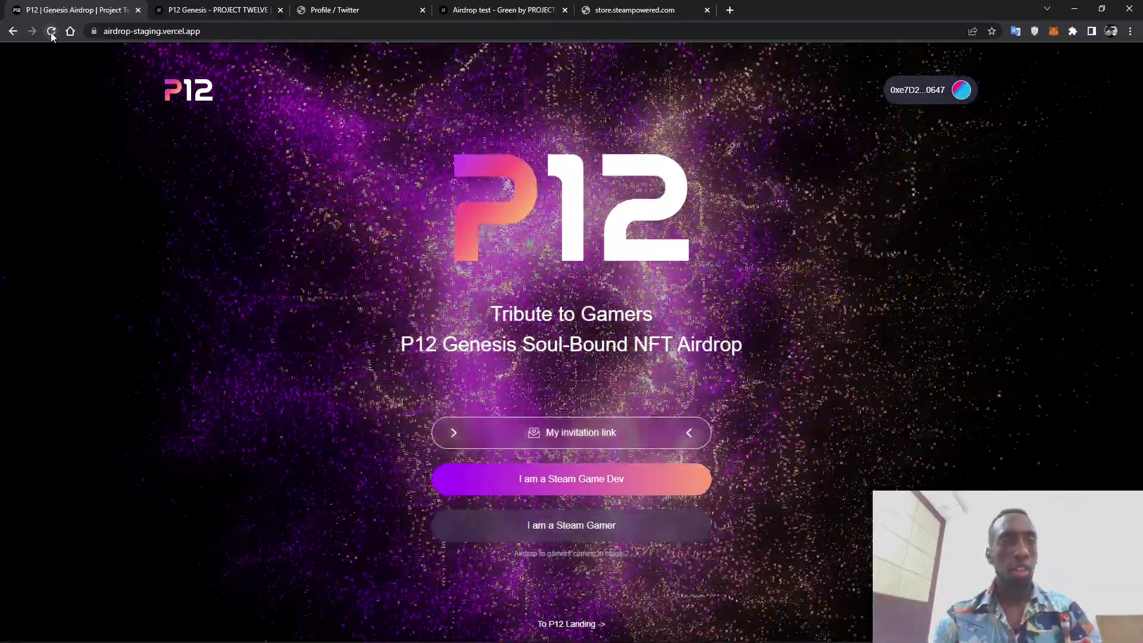
{"action": "left_click", "coordinate": [51, 32]}
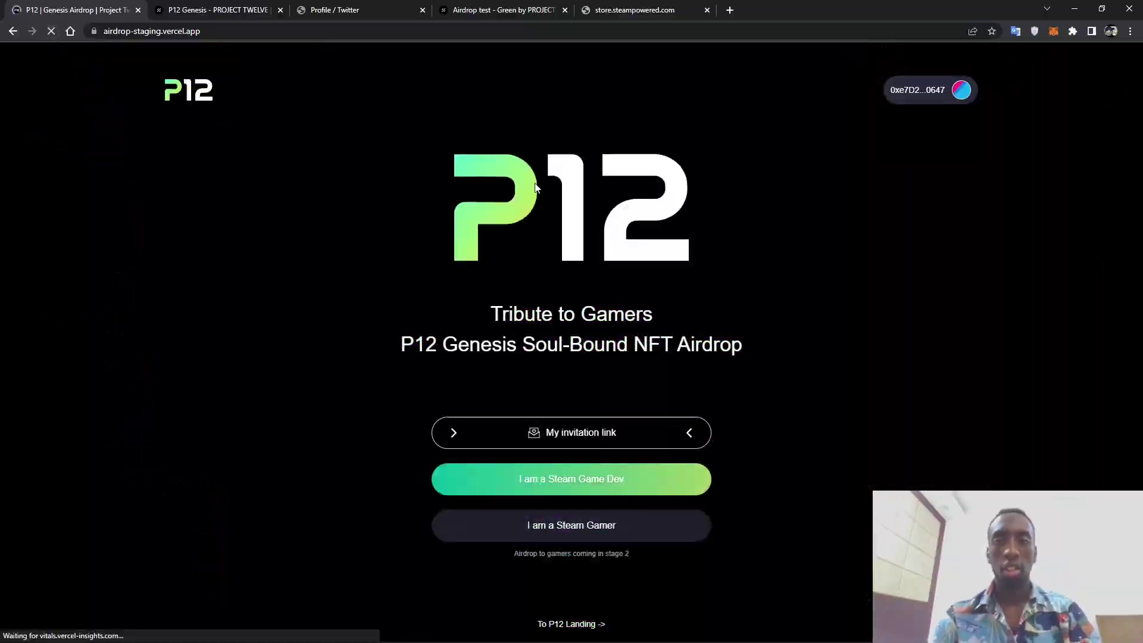